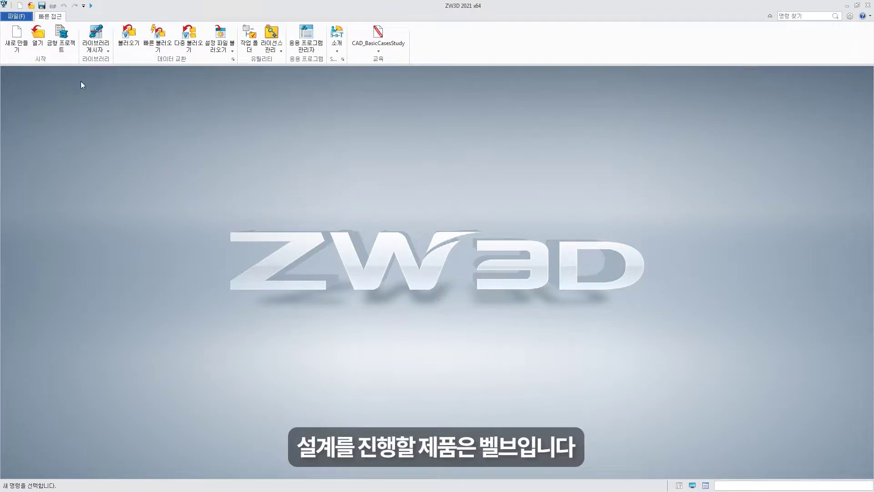
- Create the Valve part and add the equation variable Base Legth = 75 mm
{"action": "left_click", "coordinate": [21, 40]}
{"action": "type", "text": "Valve"}
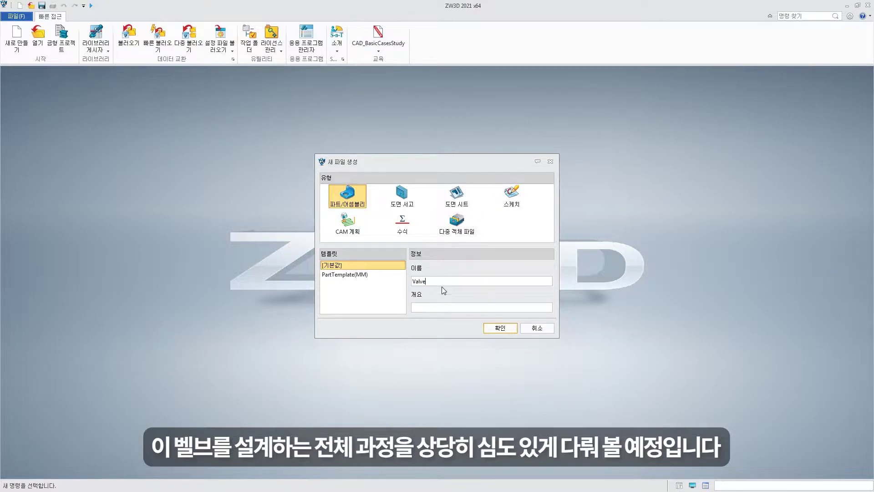
{"action": "left_click", "coordinate": [488, 328]}
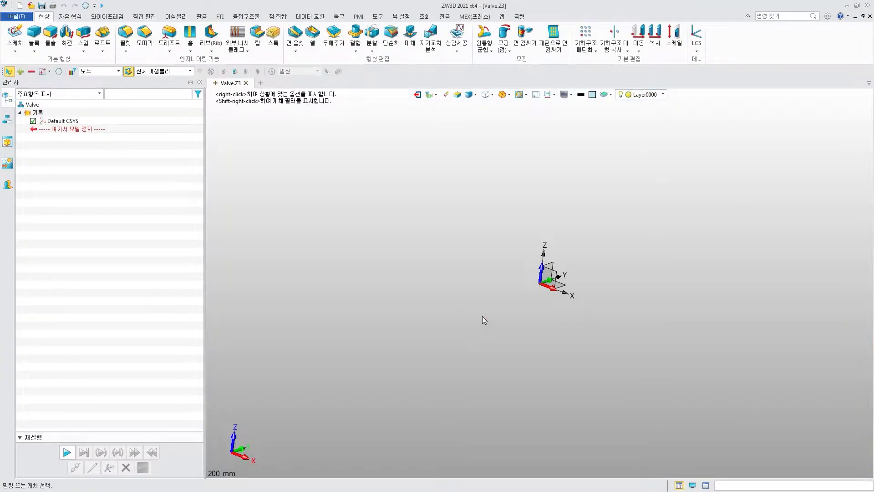
{"action": "left_click", "coordinate": [378, 17]}
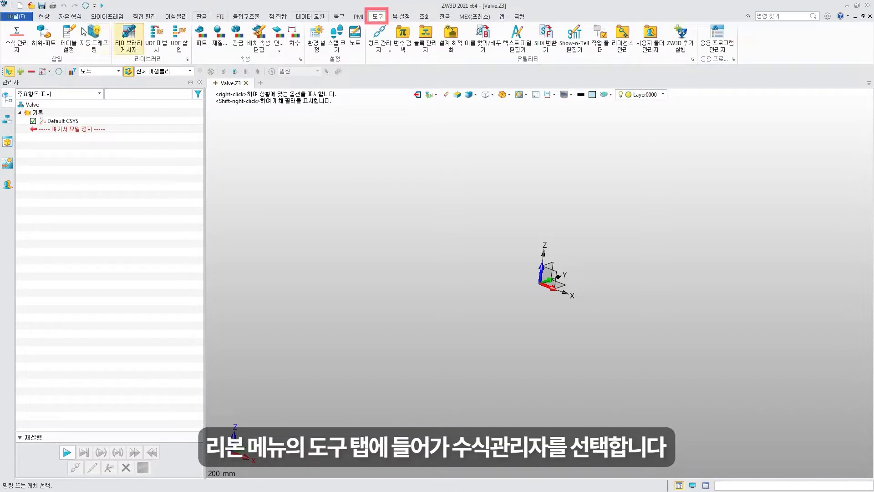
{"action": "left_click", "coordinate": [12, 34]}
{"action": "left_click", "coordinate": [293, 347]}
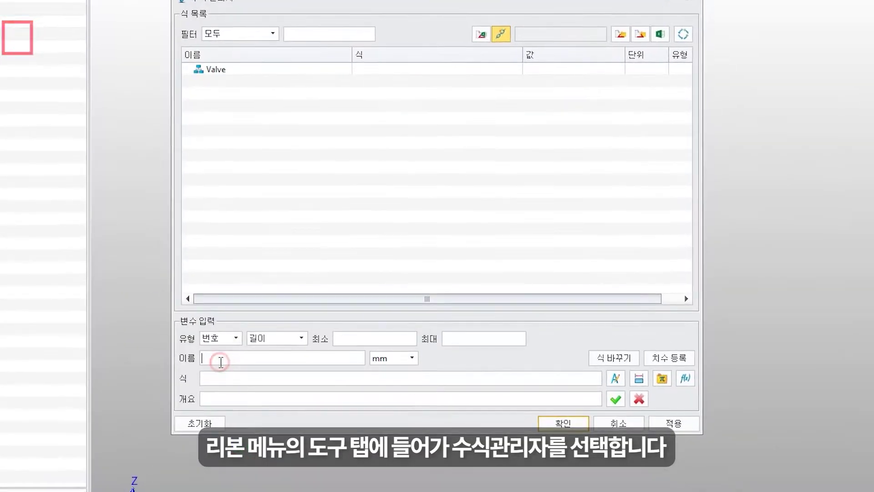
{"action": "type", "text": "B"}
{"action": "type", "text": "gth"}
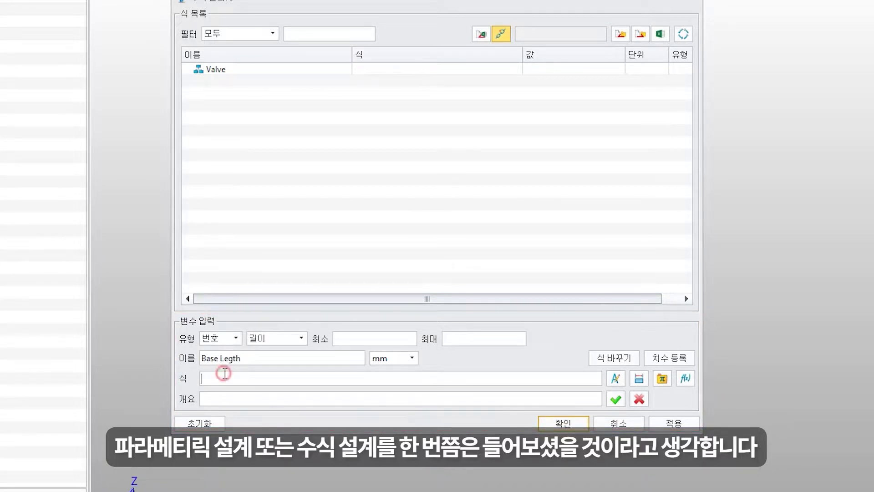
{"action": "type", "text": "75"}
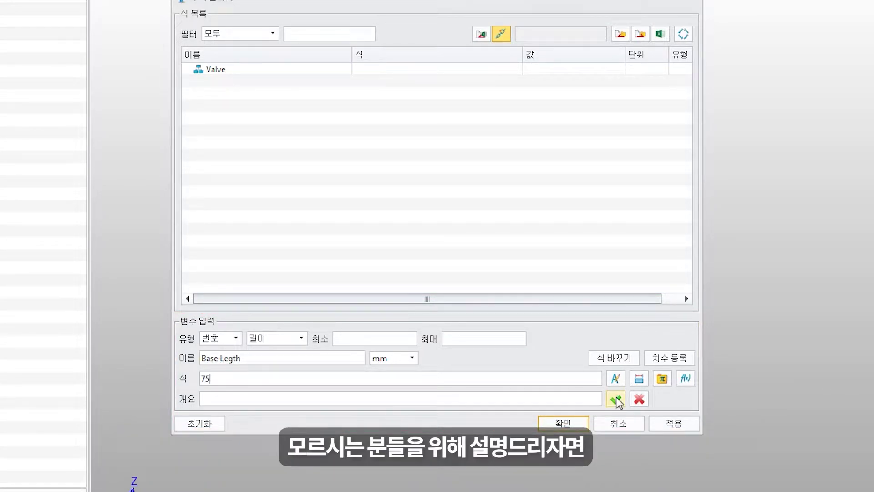
{"action": "left_click", "coordinate": [616, 400]}
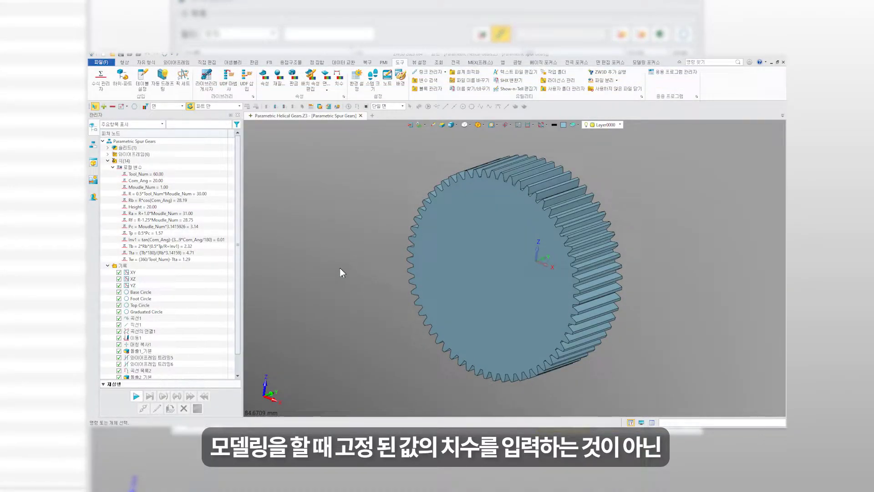
- Inspect the gear's equations and its Top Circle and extrude features without changing them
{"action": "left_click", "coordinate": [104, 82]}
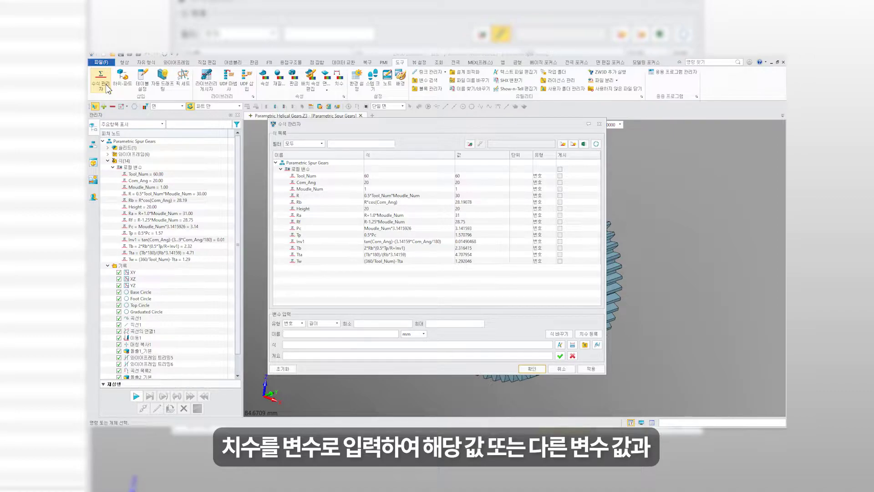
{"action": "left_click", "coordinate": [599, 124]}
{"action": "scroll", "coordinate": [211, 281], "scroll_direction": "down", "scroll_amount": 1}
{"action": "double_click", "coordinate": [150, 287]}
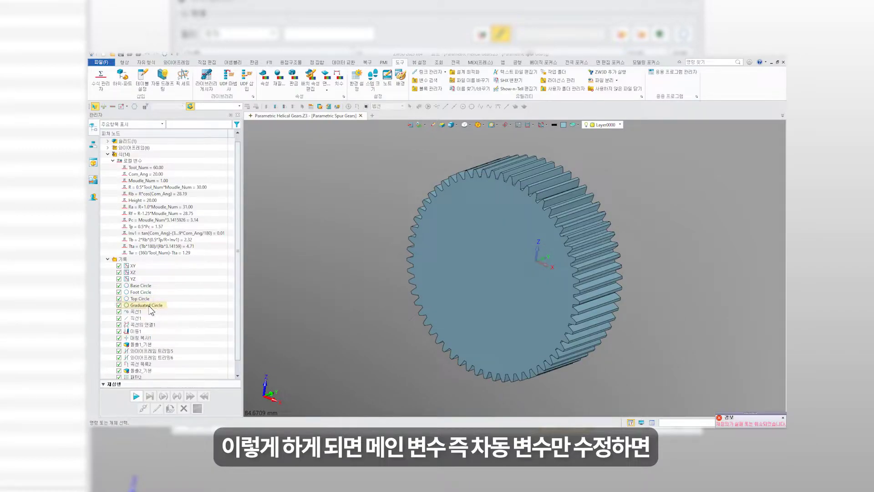
{"action": "middle_click", "coordinate": [150, 308]}
{"action": "double_click", "coordinate": [145, 331]}
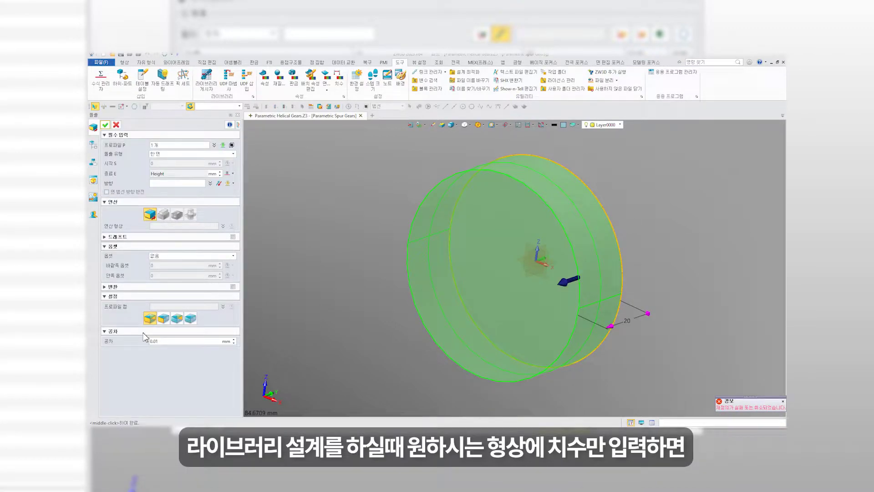
{"action": "middle_click", "coordinate": [144, 337]}
- Set the gear variables Tool_Num to 30, Moudle_Num to 2 and Height to 20
{"action": "double_click", "coordinate": [156, 167]}
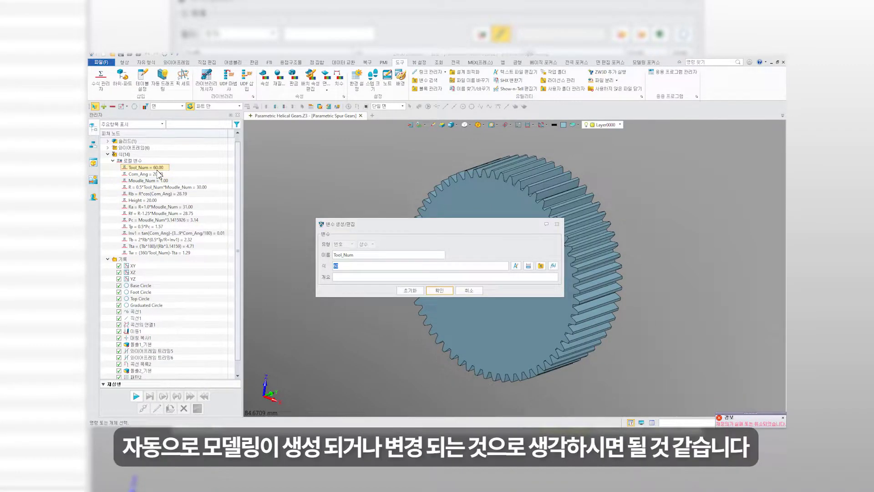
{"action": "left_click", "coordinate": [438, 292]}
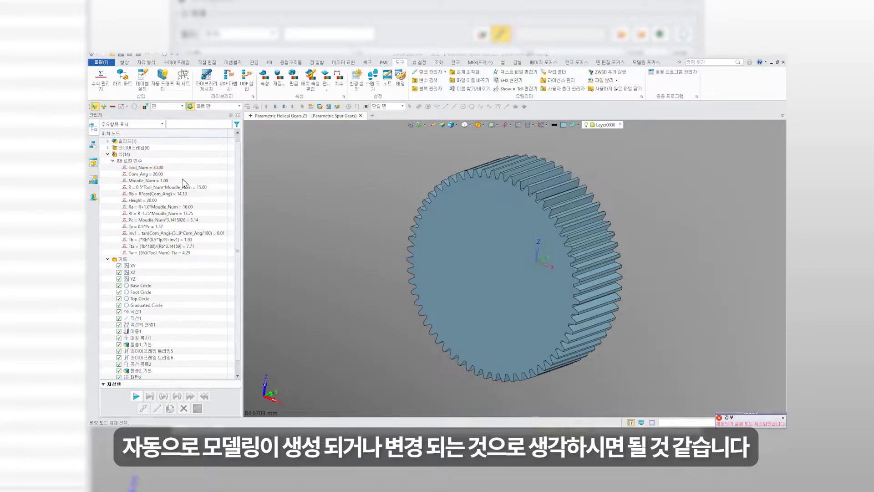
{"action": "double_click", "coordinate": [156, 181]}
{"action": "type", "text": "2"}
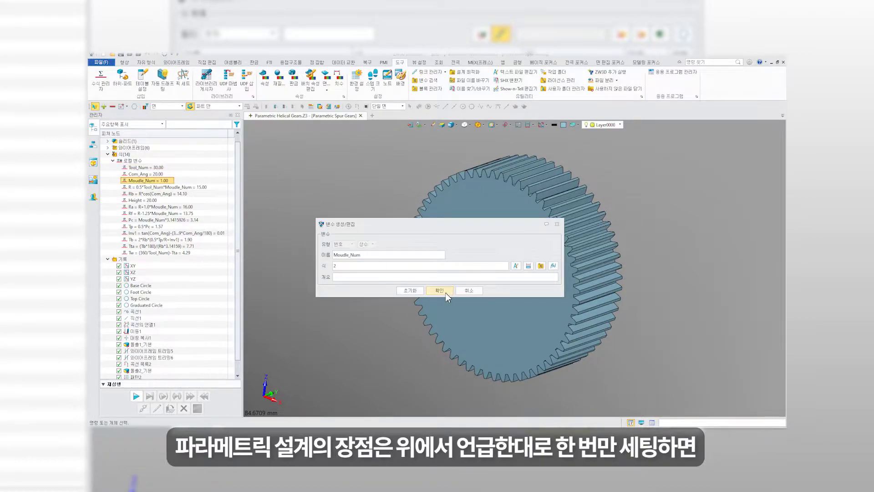
{"action": "left_click", "coordinate": [439, 290]}
{"action": "double_click", "coordinate": [144, 201]}
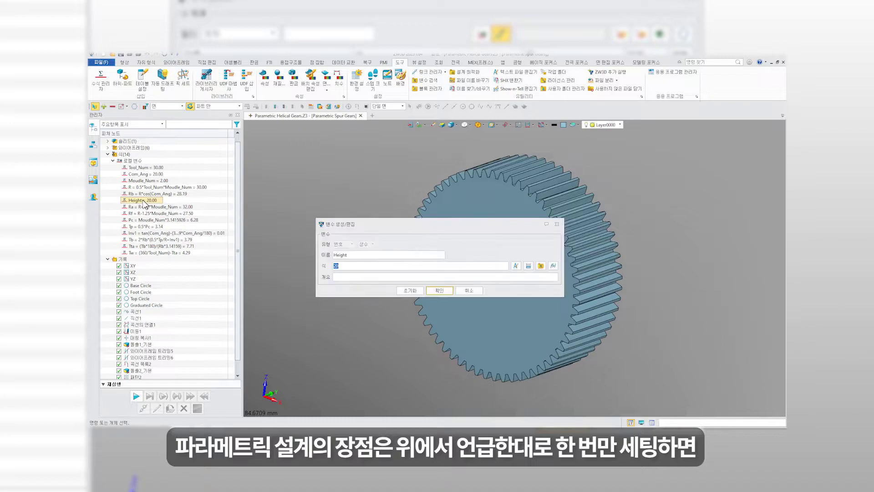
{"action": "type", "text": "0"}
{"action": "key", "text": "Return"}
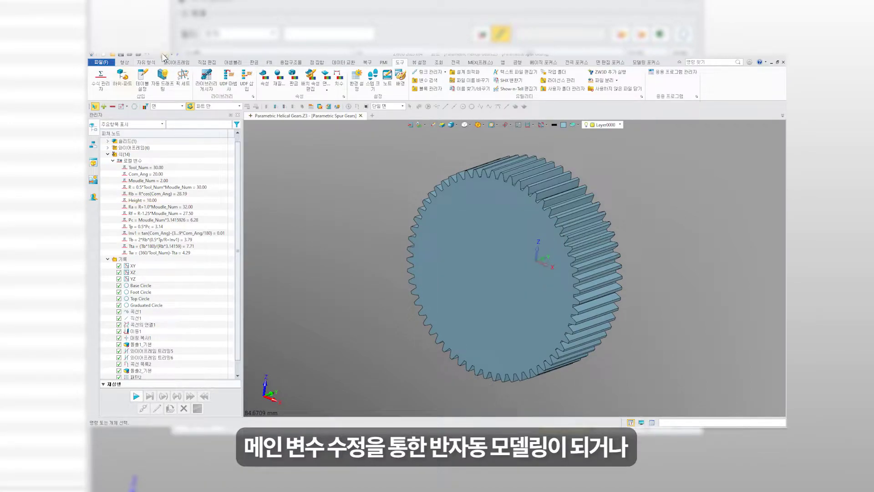
{"action": "double_click", "coordinate": [152, 194]}
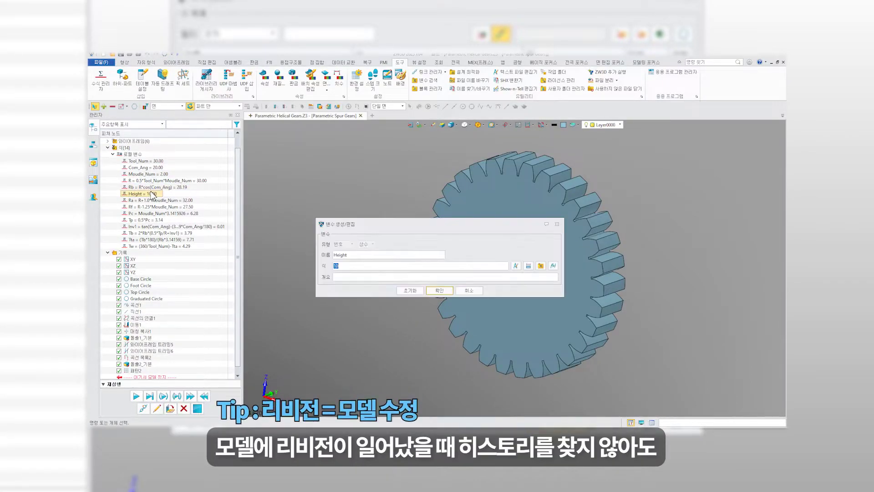
{"action": "left_click", "coordinate": [439, 290]}
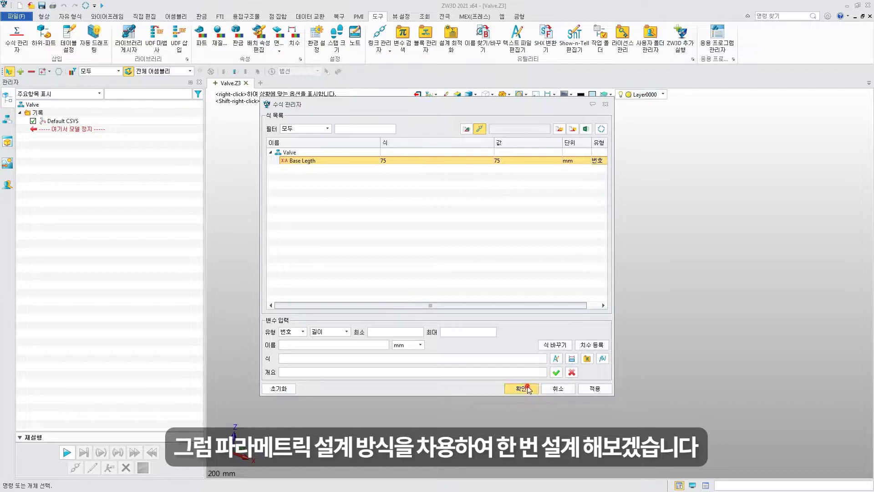
- Close the equation manager and start a sketch on the YZ plane
{"action": "left_click", "coordinate": [528, 388]}
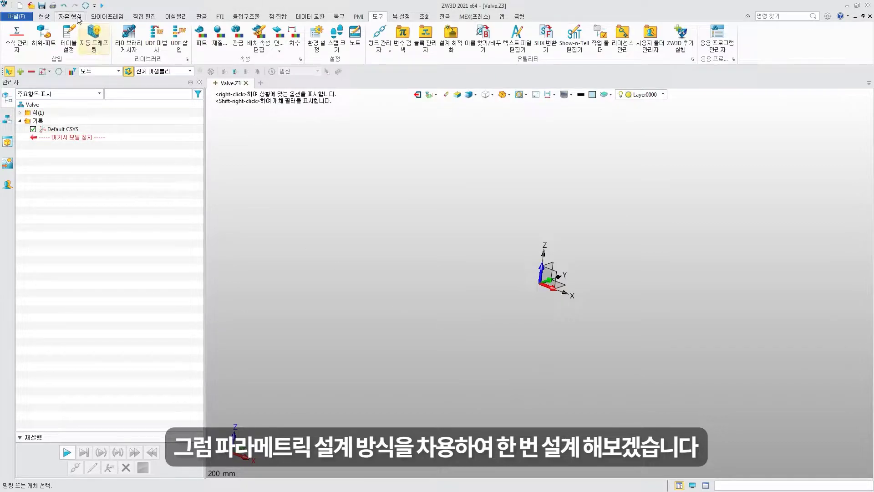
{"action": "left_click", "coordinate": [45, 16]}
{"action": "left_click", "coordinate": [15, 34]}
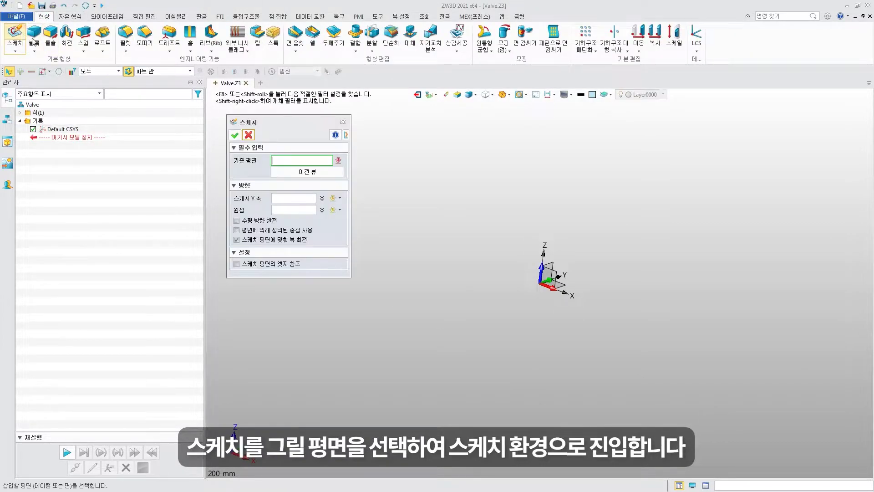
{"action": "left_click", "coordinate": [548, 259]}
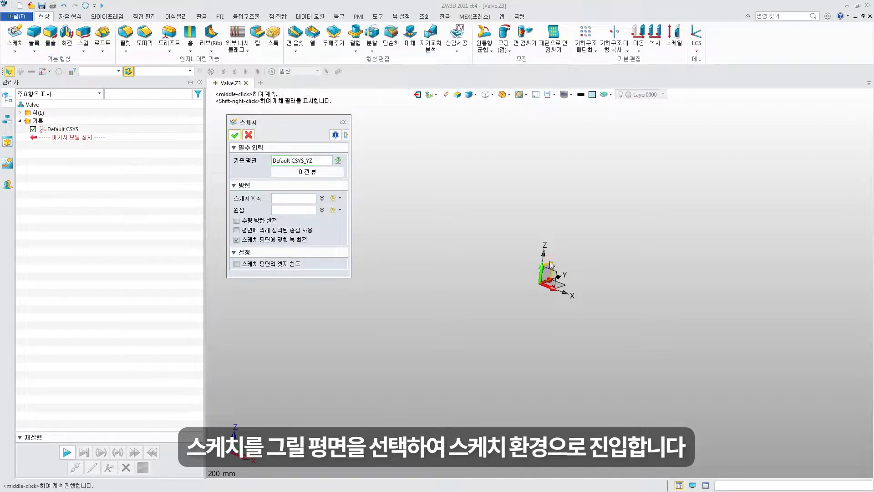
{"action": "left_click", "coordinate": [238, 134]}
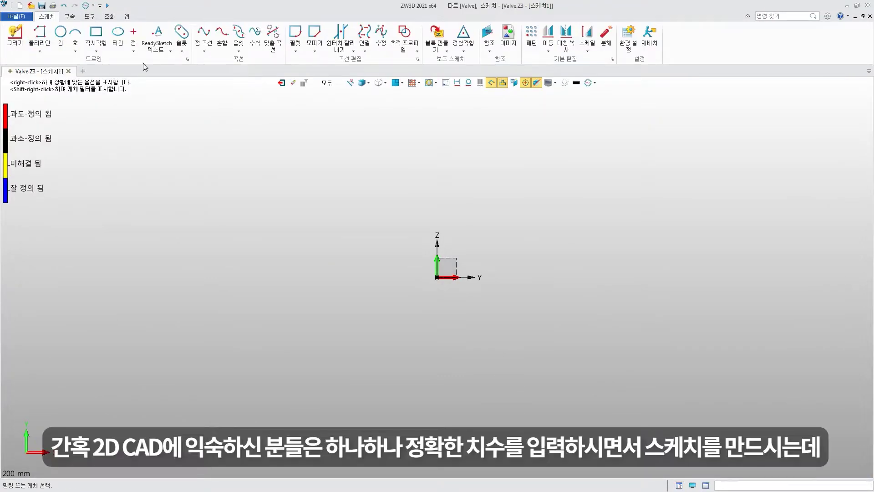
- Draw a centre rectangle at the origin, roughly 60.8 by 54.9
{"action": "left_click", "coordinate": [90, 38]}
{"action": "left_click", "coordinate": [438, 277]}
{"action": "left_click", "coordinate": [498, 222]}
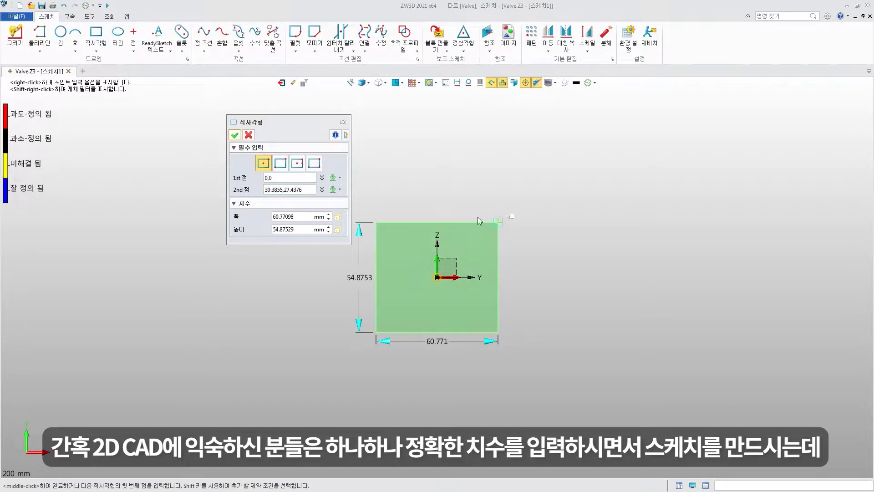
{"action": "left_click", "coordinate": [236, 134]}
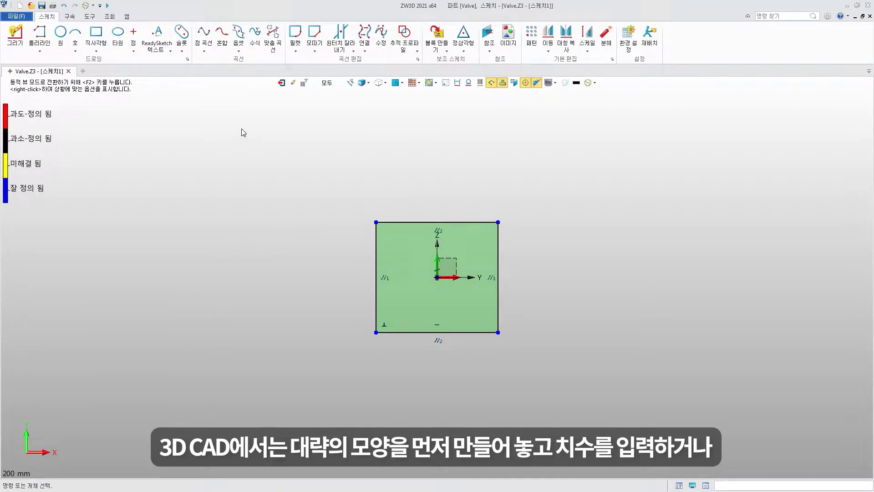
- Constrain the rectangle's top and right edges to Equal Length, then begin dimensioning the top edge
{"action": "left_click", "coordinate": [70, 16]}
{"action": "left_click", "coordinate": [14, 35]}
{"action": "left_click", "coordinate": [438, 222]}
{"action": "left_click", "coordinate": [498, 258]}
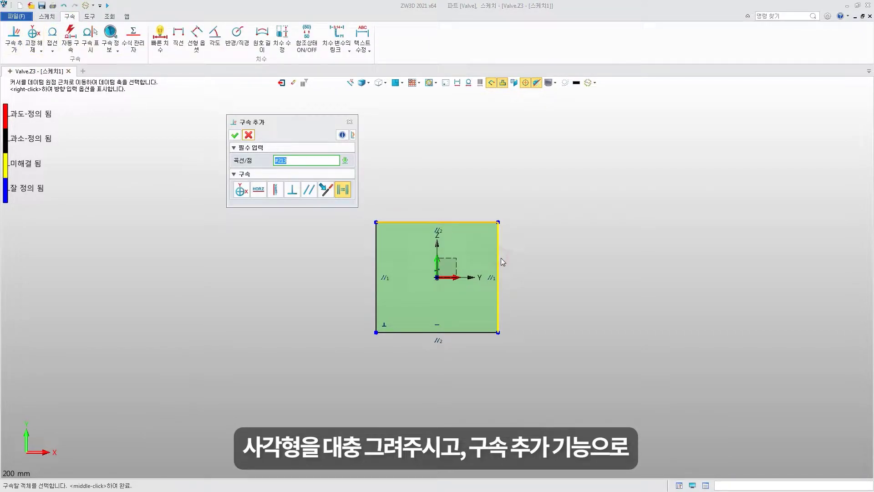
{"action": "left_click", "coordinate": [501, 254]}
{"action": "left_click", "coordinate": [342, 190]}
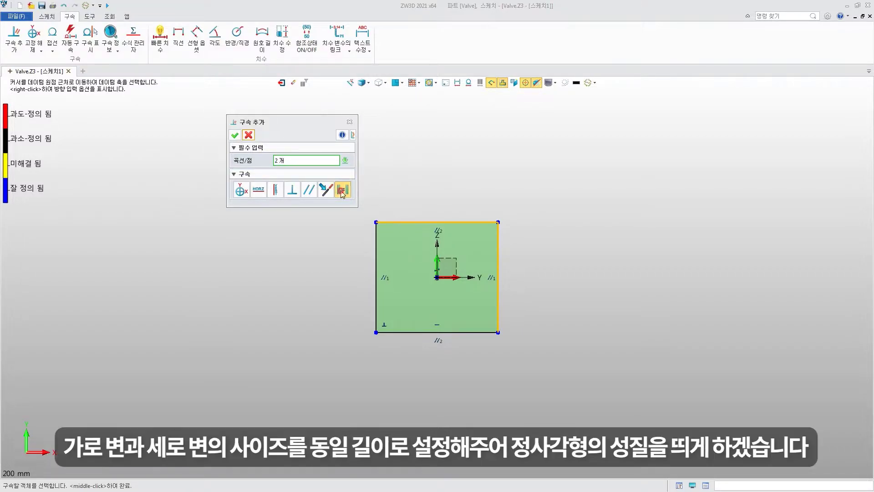
{"action": "left_click", "coordinate": [231, 135]}
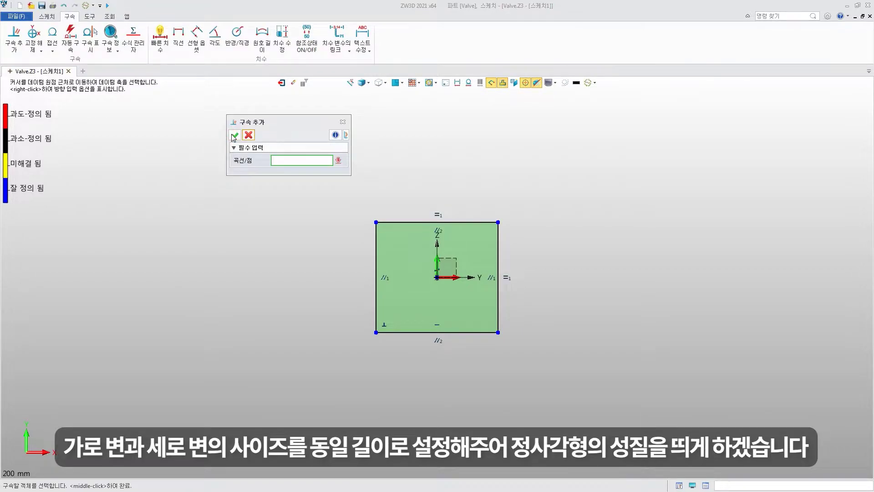
{"action": "left_click", "coordinate": [248, 135]}
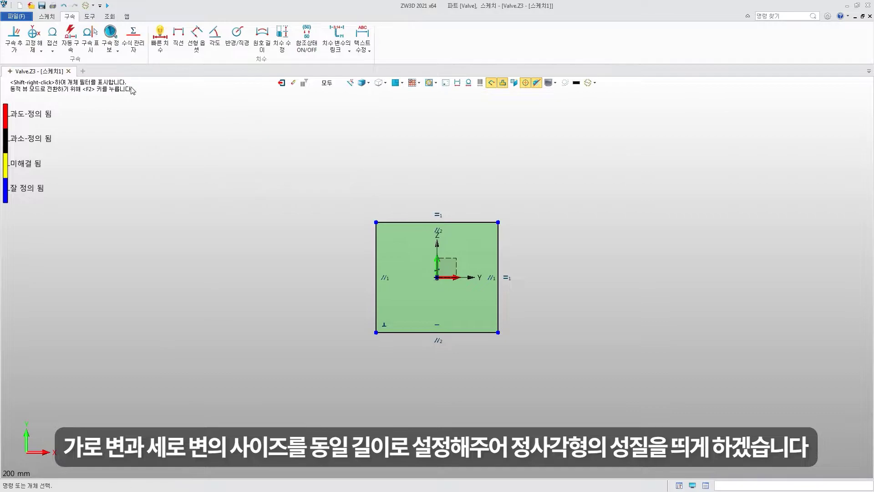
{"action": "left_click", "coordinate": [160, 38]}
{"action": "left_click", "coordinate": [444, 223]}
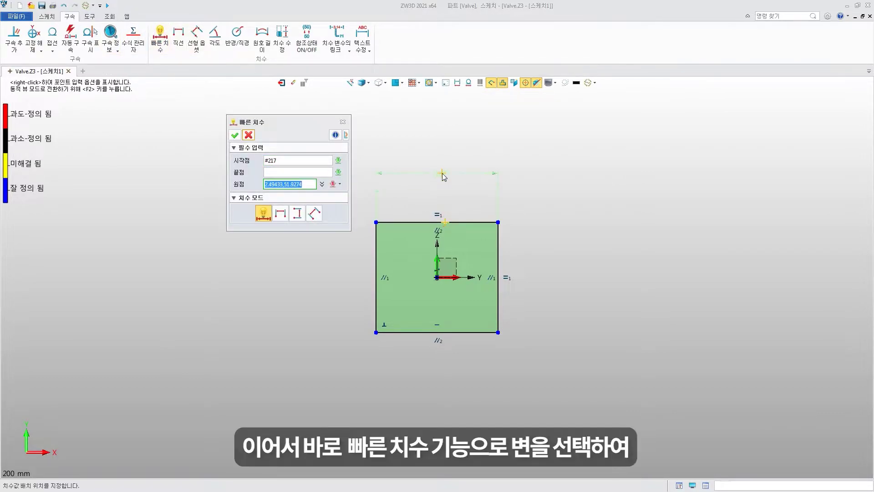
- Set the top-edge dimension to the Base Legth variable (75 mm), regenerate and exit the sketch
{"action": "left_click", "coordinate": [442, 172]}
{"action": "left_click", "coordinate": [437, 188]}
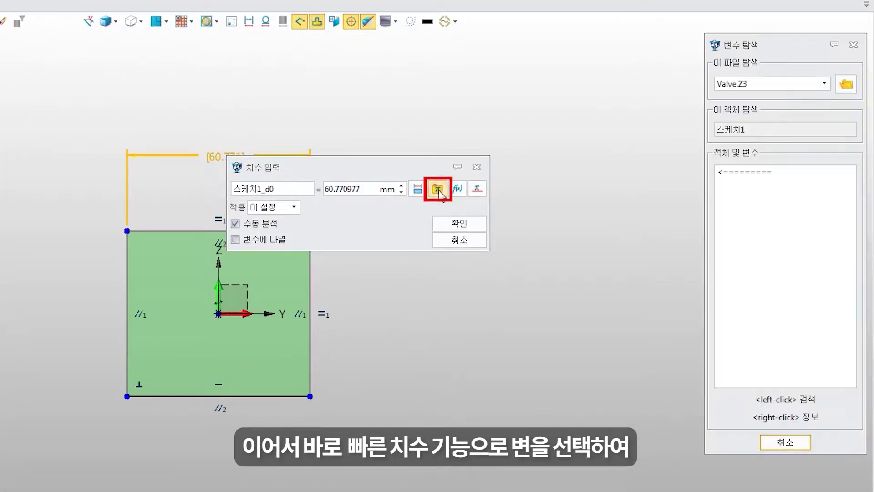
{"action": "left_click", "coordinate": [724, 176]}
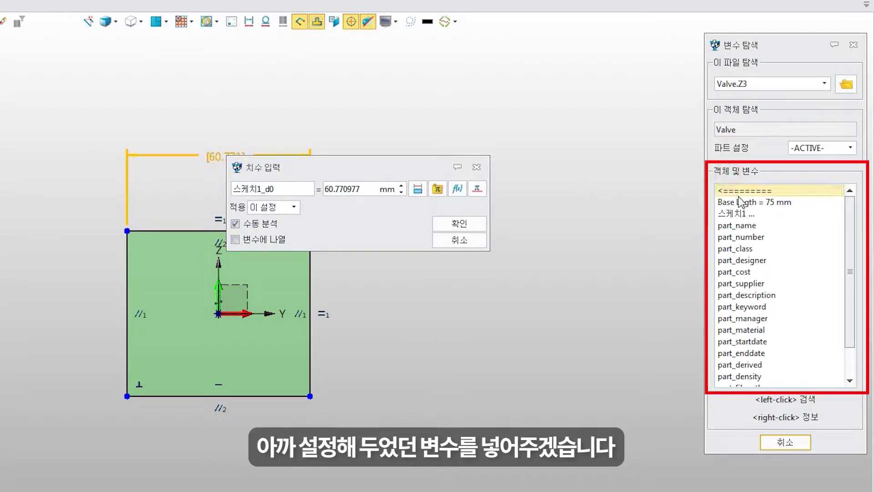
{"action": "left_click", "coordinate": [742, 206]}
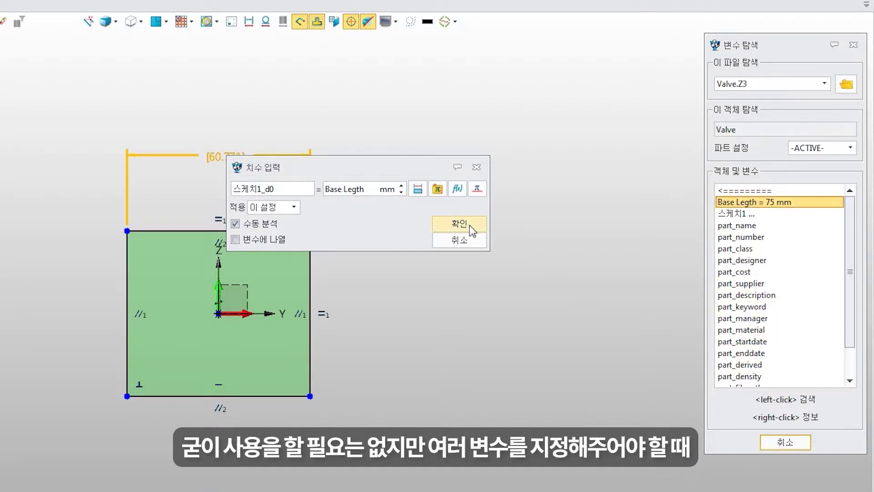
{"action": "left_click", "coordinate": [469, 225]}
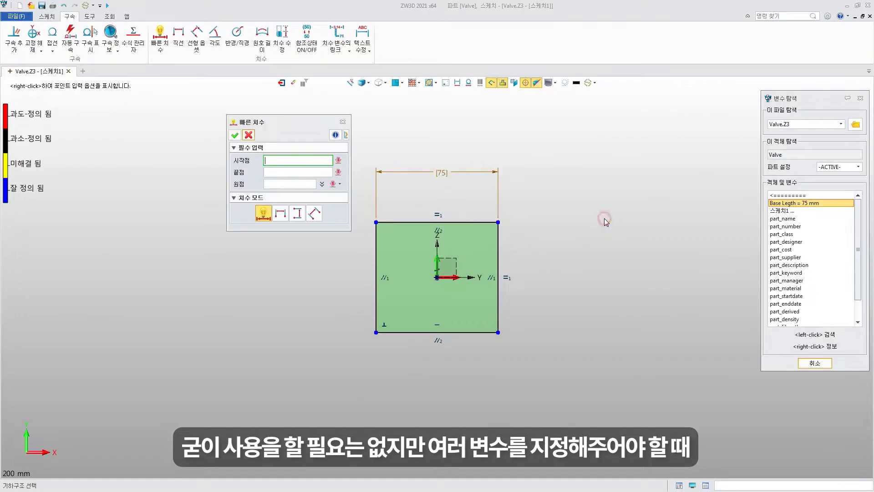
{"action": "left_click", "coordinate": [235, 135]}
{"action": "left_click", "coordinate": [588, 84]}
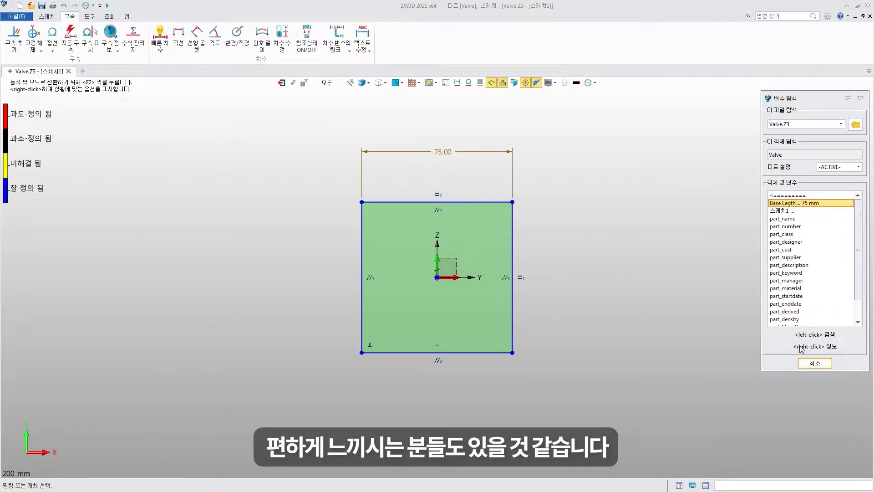
{"action": "left_click", "coordinate": [803, 362]}
{"action": "left_click", "coordinate": [281, 83]}
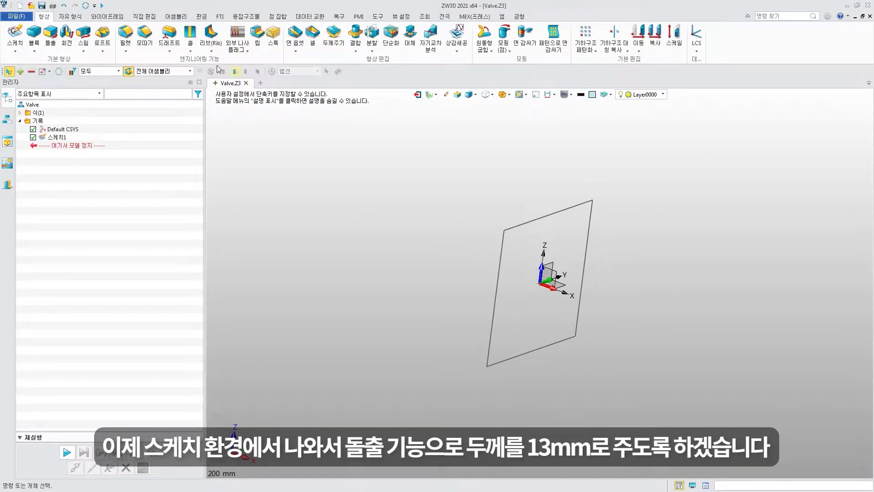
- Extrude Sketch1 13 mm into solid S1, then begin a sketch on its front face
{"action": "left_click", "coordinate": [50, 34]}
{"action": "left_click", "coordinate": [501, 254]}
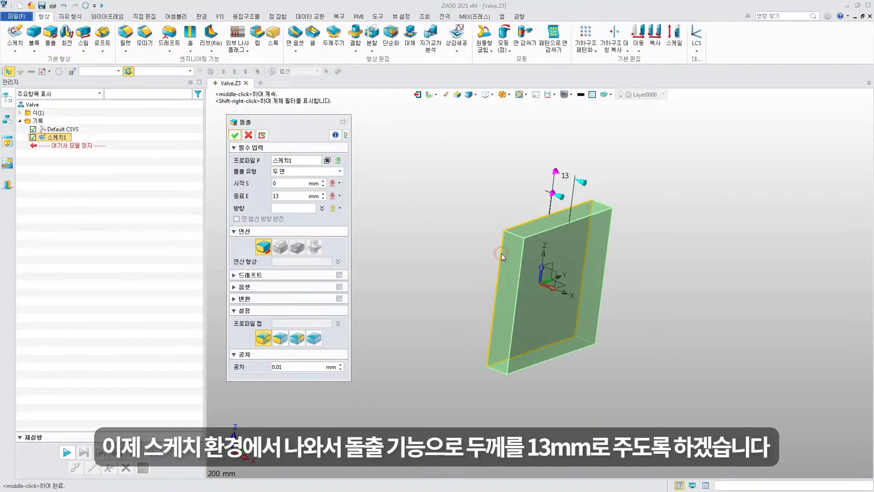
{"action": "left_click", "coordinate": [233, 136]}
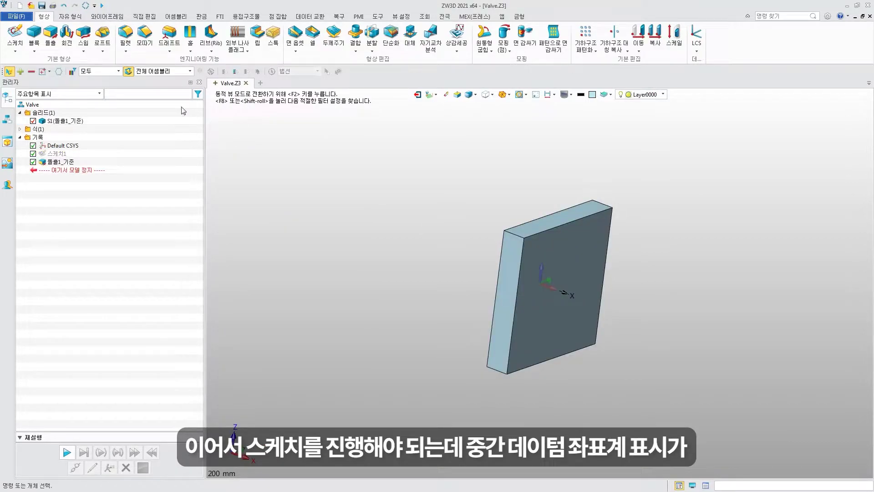
{"action": "left_click", "coordinate": [22, 33]}
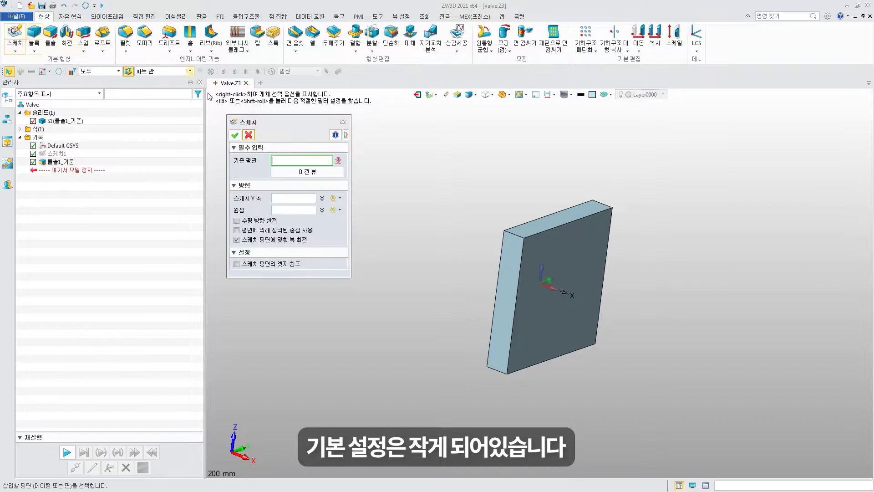
{"action": "left_click", "coordinate": [559, 271]}
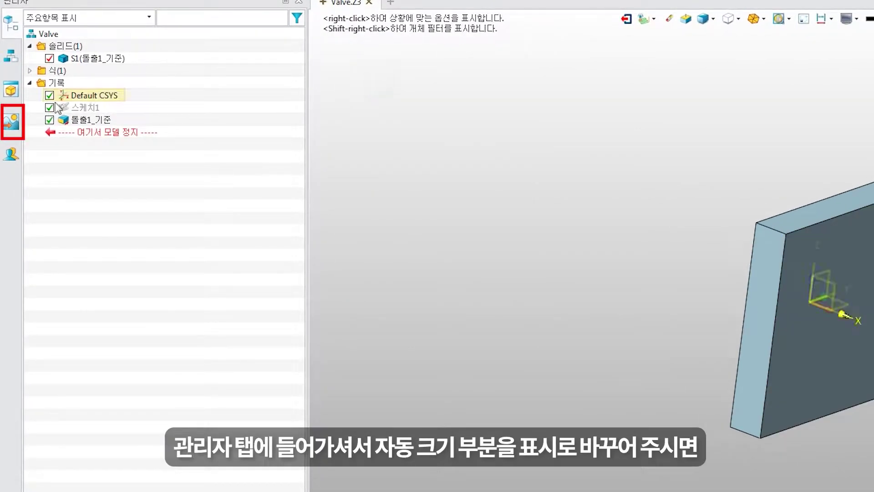
- Turn on datum auto size and start a sketch on the Default CSYS_XZ plane
{"action": "left_click", "coordinate": [20, 129]}
{"action": "double_click", "coordinate": [102, 275]}
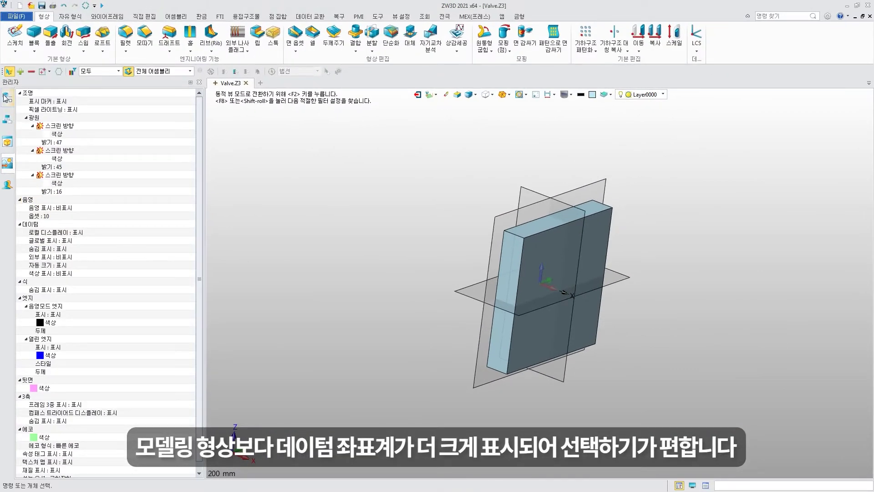
{"action": "left_click", "coordinate": [6, 97]}
{"action": "left_click", "coordinate": [15, 32]}
{"action": "left_click", "coordinate": [578, 271]}
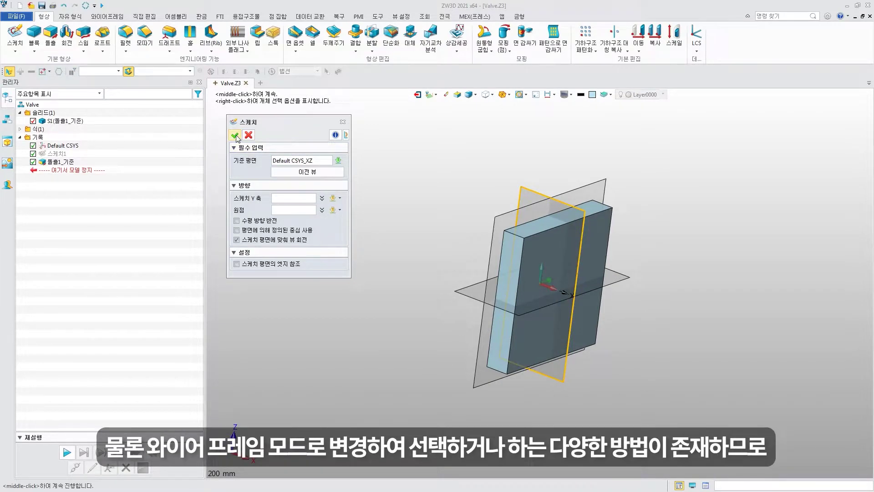
{"action": "left_click", "coordinate": [236, 135]}
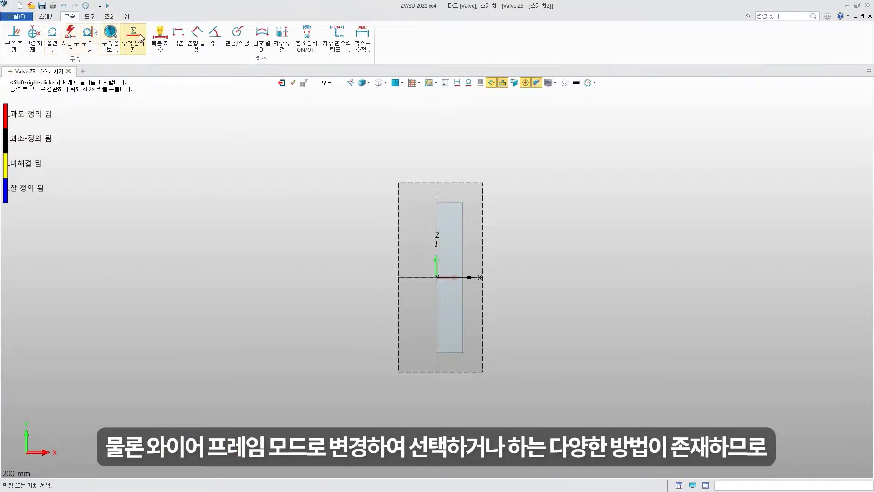
- Draw the pipe-end outline as two polylines from the origin: bottom, right side, step, left side and top
{"action": "left_click", "coordinate": [47, 16]}
{"action": "left_click", "coordinate": [40, 34]}
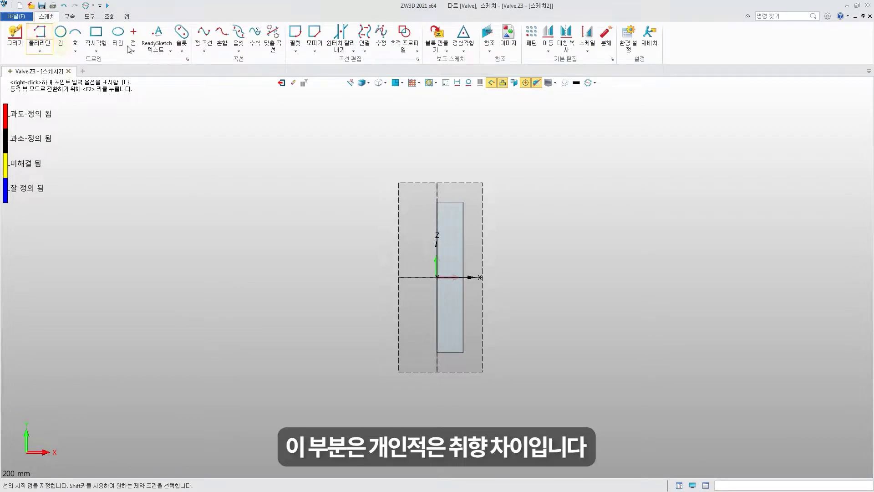
{"action": "left_click", "coordinate": [437, 277]}
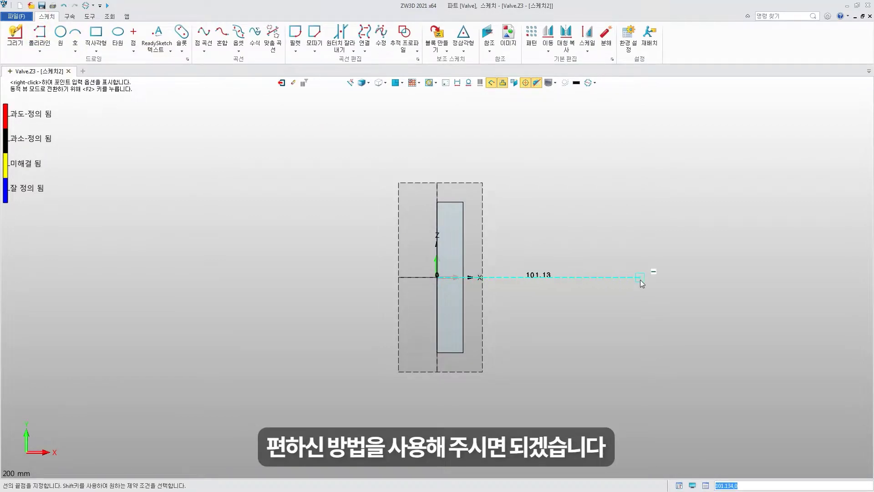
{"action": "left_click", "coordinate": [655, 277]}
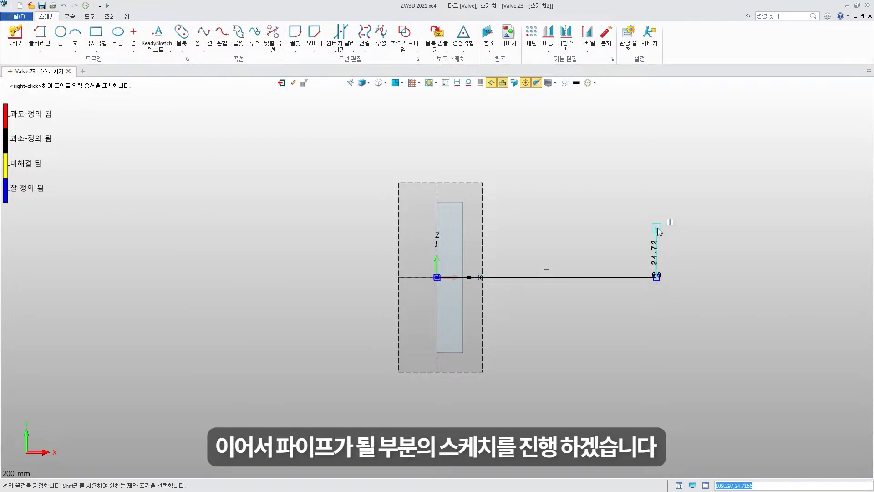
{"action": "left_click", "coordinate": [656, 229]}
{"action": "left_click", "coordinate": [611, 233]}
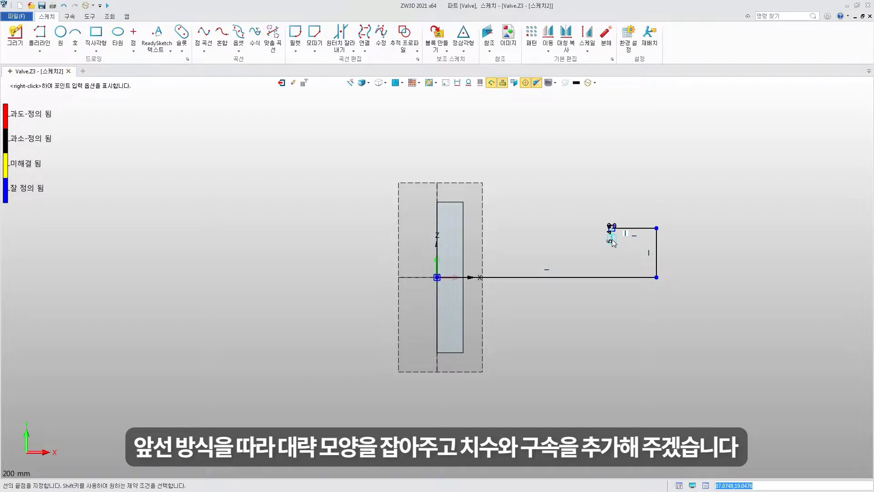
{"action": "left_click", "coordinate": [588, 239]}
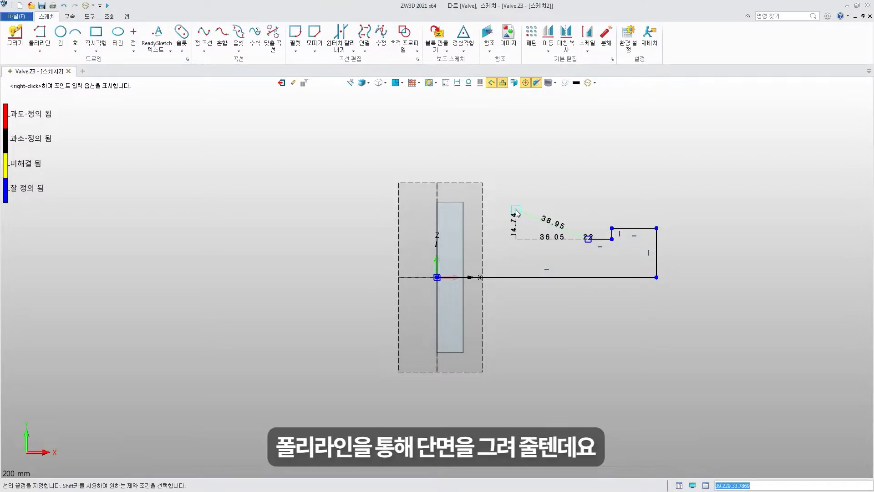
{"action": "middle_click", "coordinate": [467, 250]}
{"action": "left_click", "coordinate": [40, 34]}
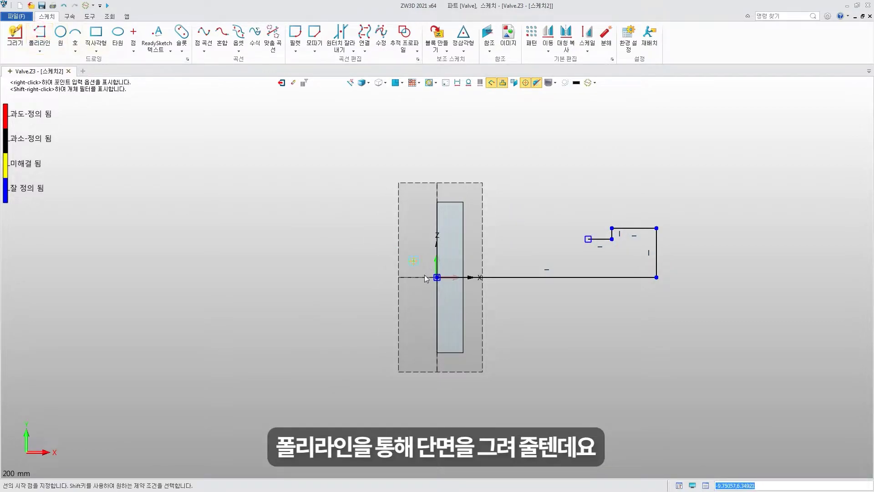
{"action": "left_click", "coordinate": [437, 277]}
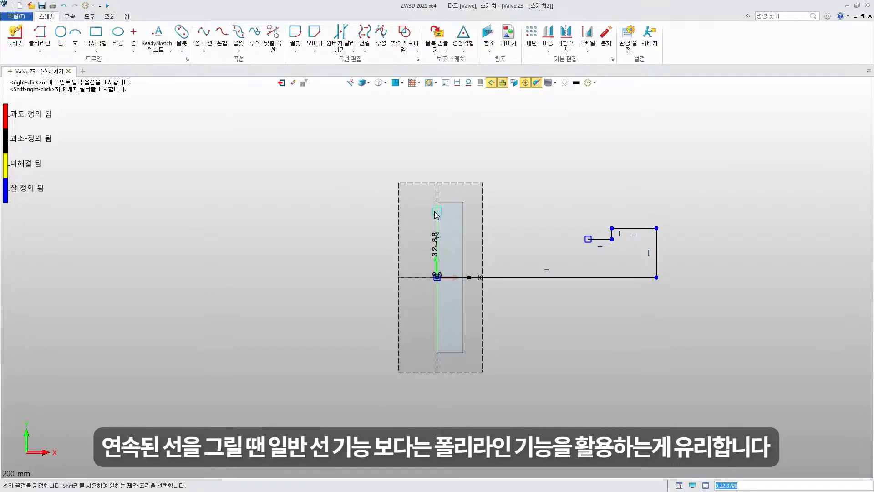
{"action": "left_click", "coordinate": [436, 212]}
{"action": "left_click", "coordinate": [514, 211]}
- Add two arcs joining the top line to the short step to close the profile
{"action": "left_click", "coordinate": [76, 35]}
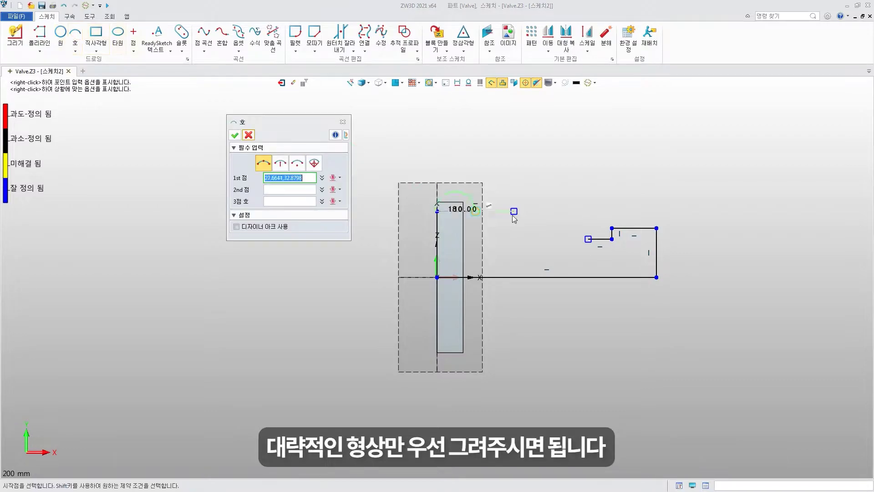
{"action": "left_click", "coordinate": [514, 211]}
{"action": "scroll", "coordinate": [537, 229], "scroll_direction": "up", "scroll_amount": 1}
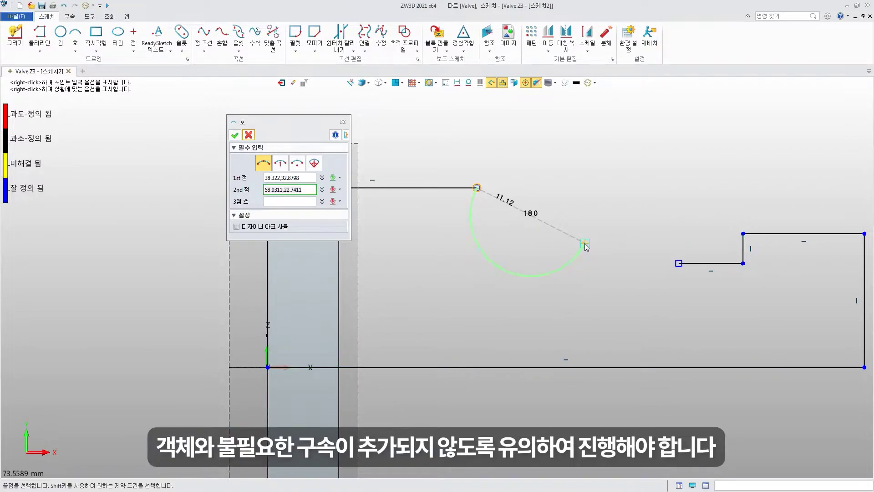
{"action": "left_click", "coordinate": [585, 245]}
{"action": "left_click", "coordinate": [535, 200]}
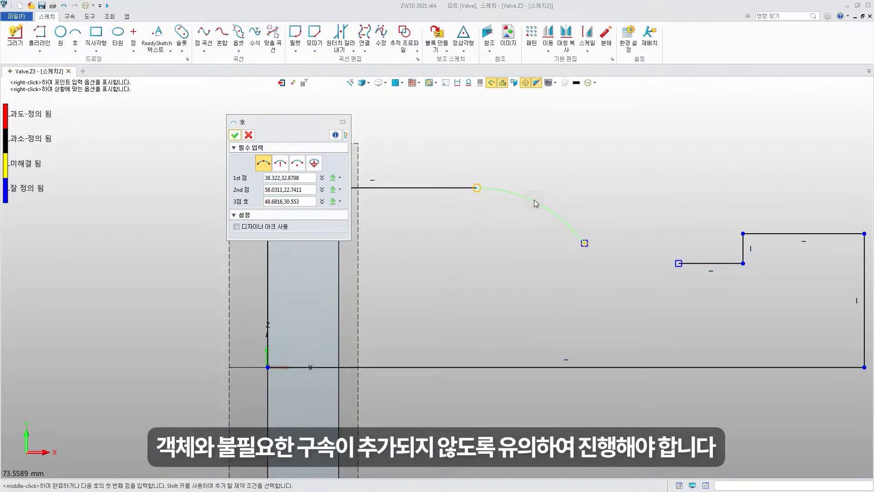
{"action": "left_click", "coordinate": [236, 135]}
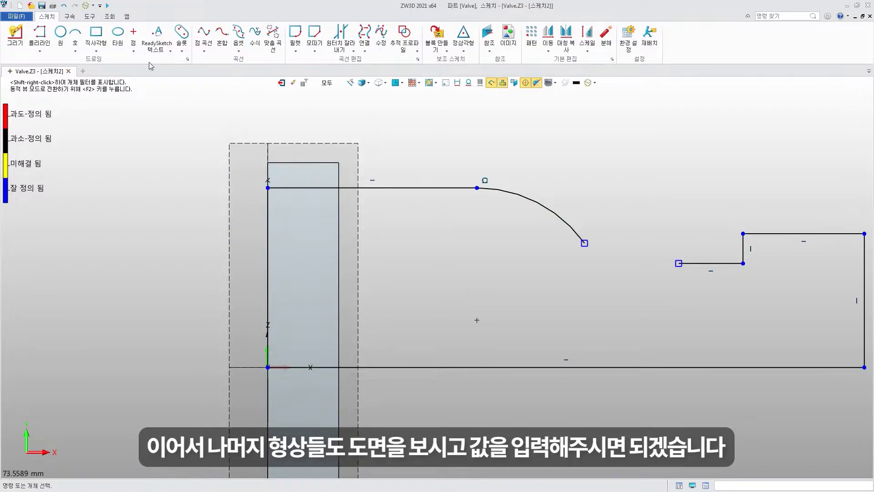
{"action": "left_click", "coordinate": [75, 35]}
{"action": "left_click", "coordinate": [584, 244]}
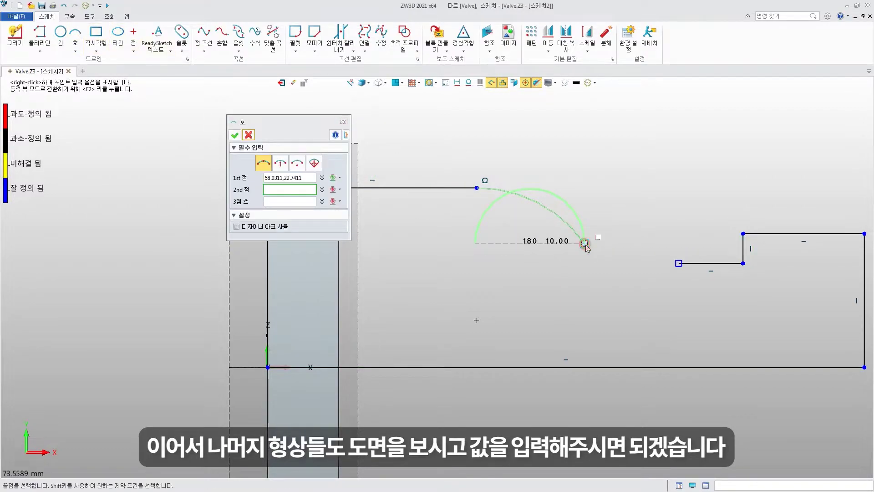
{"action": "left_click", "coordinate": [679, 263]}
{"action": "left_click", "coordinate": [643, 263]}
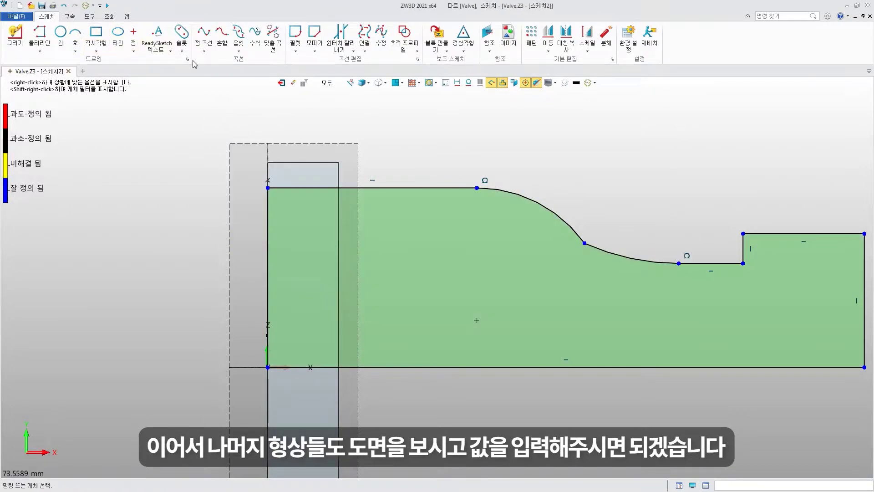
{"action": "type", "text": "29"}
{"action": "key", "text": "Return"}
{"action": "type", "text": "26"}
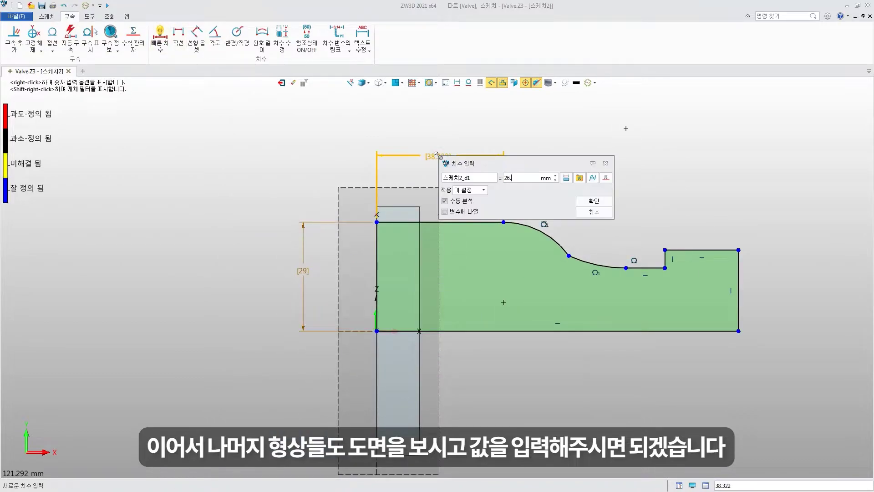
- Confirm the 26.5, 5 and arc radius dimensions, add the 76 overall length, regenerate and exit
{"action": "key", "text": "Return"}
{"action": "key", "text": "Return"}
{"action": "left_click", "coordinate": [609, 294]}
{"action": "type", "text": "5"}
{"action": "key", "text": "Return"}
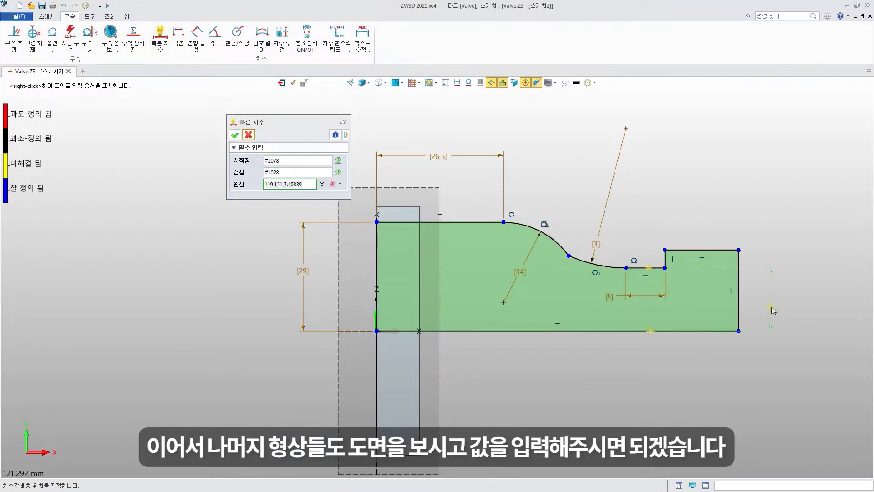
{"action": "key", "text": "Return"}
{"action": "left_click", "coordinate": [738, 250]}
{"action": "left_click", "coordinate": [719, 105]}
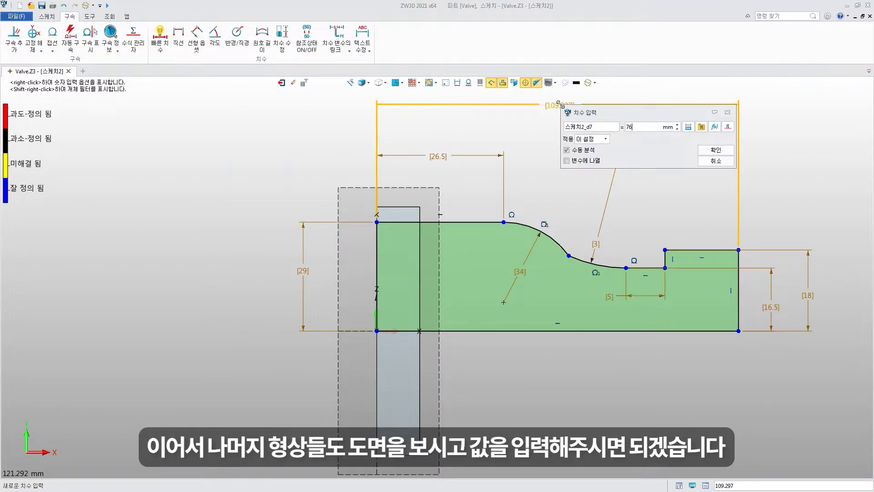
{"action": "key", "text": "Return"}
{"action": "left_click", "coordinate": [248, 135]}
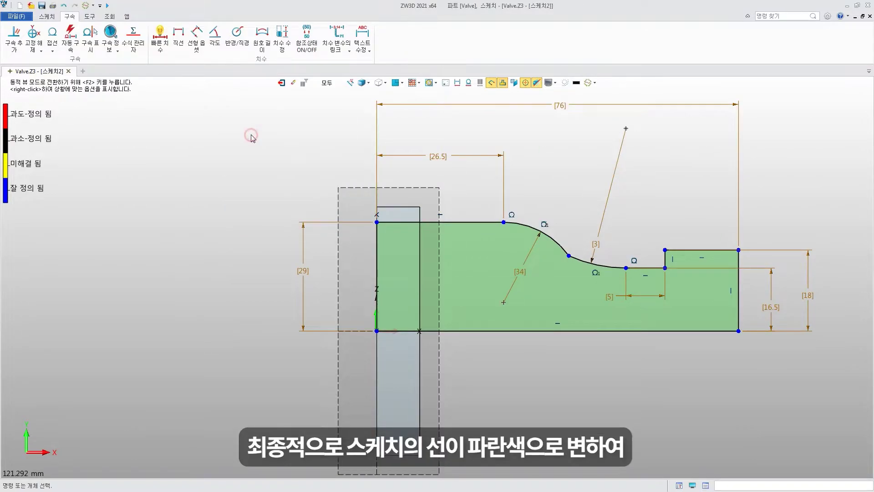
{"action": "left_click", "coordinate": [589, 84]}
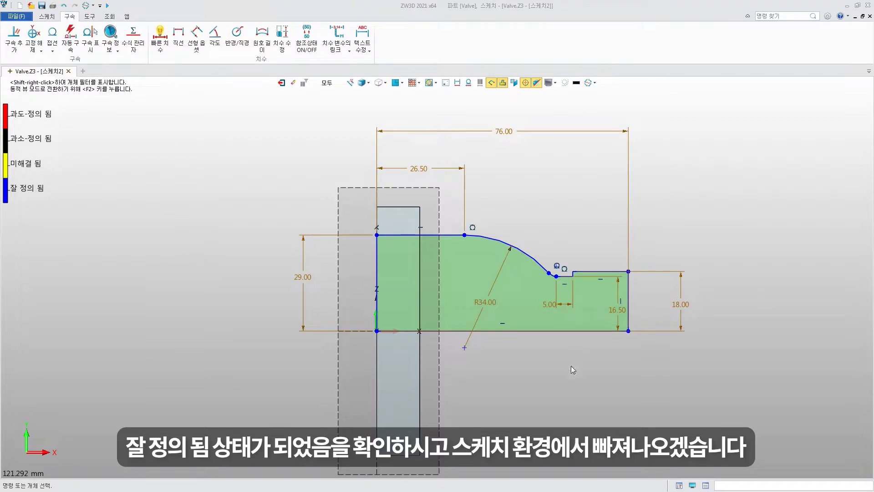
{"action": "left_click", "coordinate": [282, 82]}
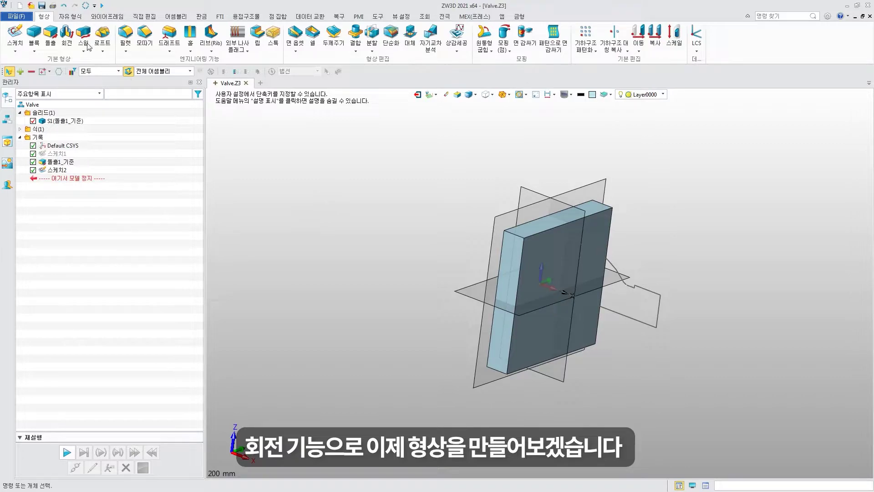
- Revolve Sketch2 360° about axis 1,0,0 into Revolve1_Boss merged with the block
{"action": "left_click", "coordinate": [67, 35]}
{"action": "left_click", "coordinate": [594, 270]}
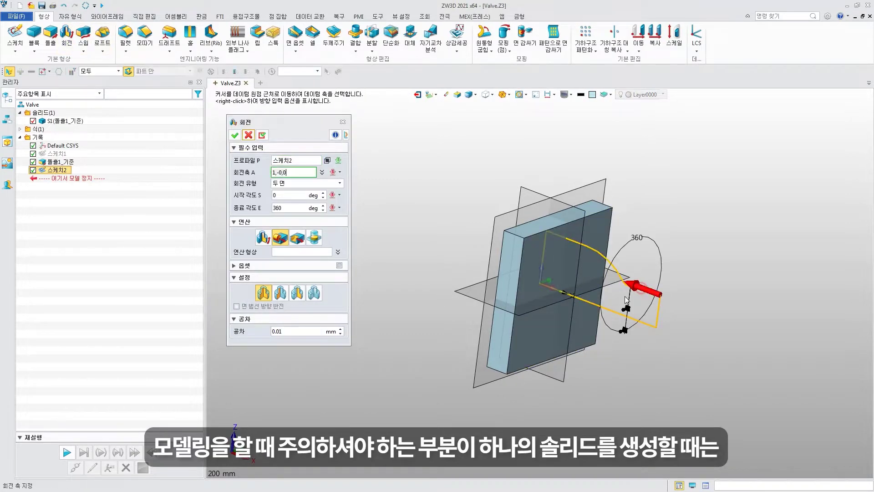
{"action": "left_click", "coordinate": [603, 308]}
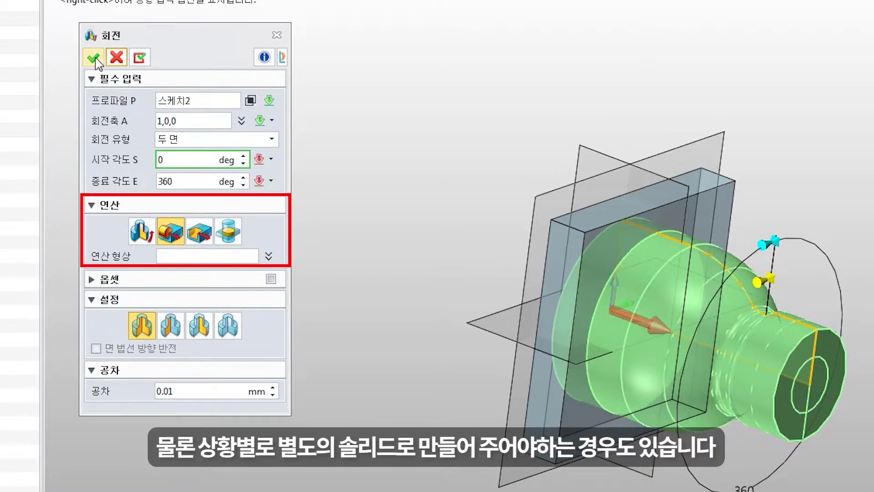
{"action": "left_click", "coordinate": [96, 59]}
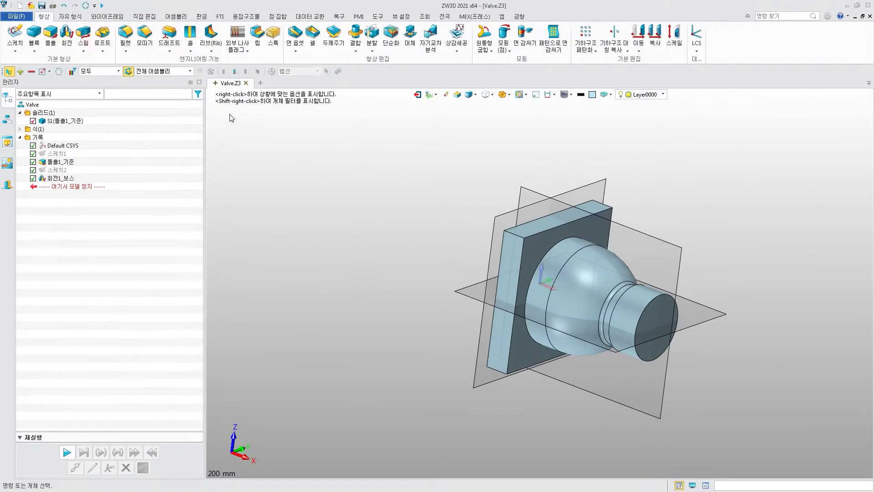
- Start the XZ sketch and draw a rectangle with one corner on the X axis
{"action": "left_click", "coordinate": [235, 135]}
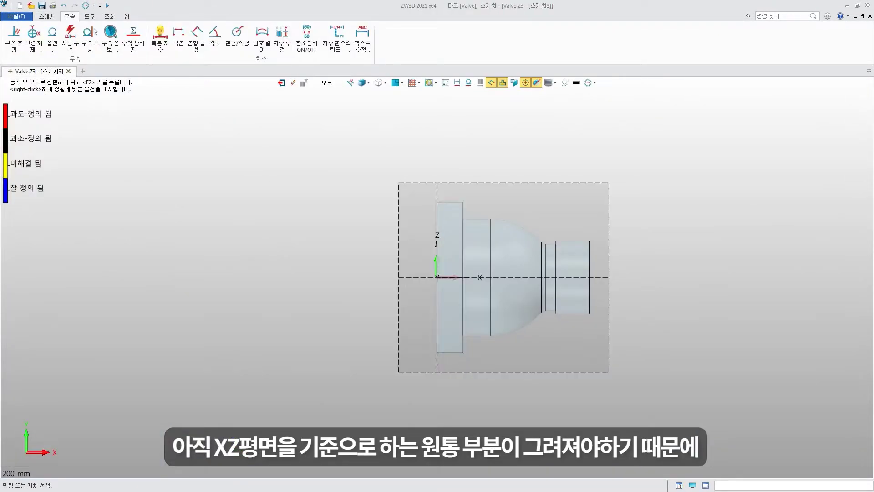
{"action": "left_click", "coordinate": [47, 16]}
{"action": "left_click", "coordinate": [96, 34]}
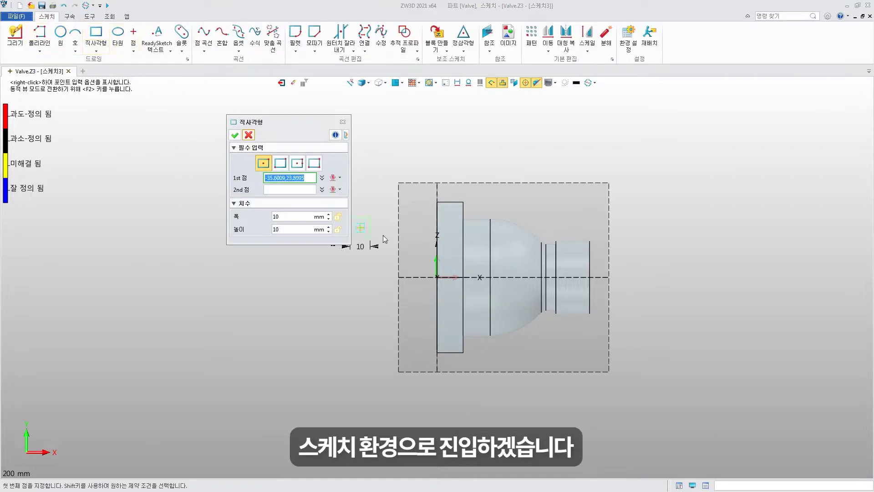
{"action": "left_click", "coordinate": [445, 277]}
{"action": "left_click", "coordinate": [482, 175]}
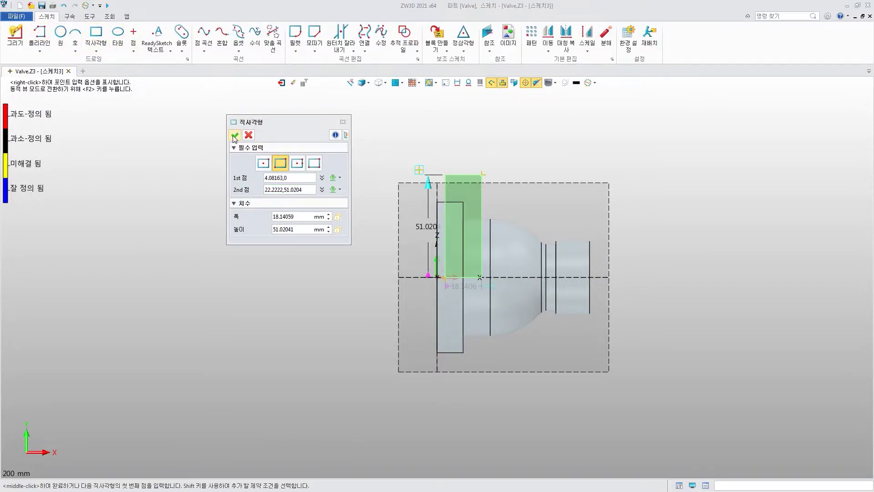
{"action": "left_click", "coordinate": [235, 135]}
- Dimension the rectangle 57 mm tall and 19 mm wide
{"action": "left_click", "coordinate": [69, 16]}
{"action": "left_click", "coordinate": [160, 39]}
{"action": "left_click", "coordinate": [445, 228]}
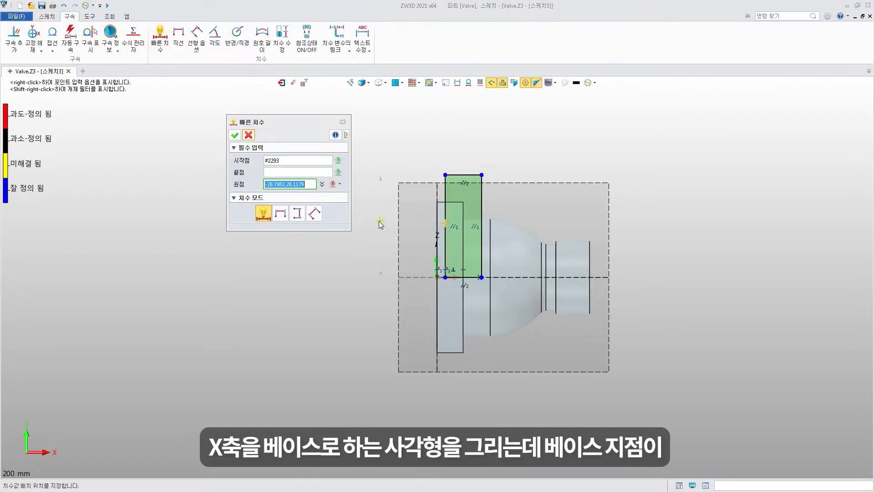
{"action": "left_click", "coordinate": [375, 220]}
{"action": "key", "text": "Return"}
{"action": "left_click", "coordinate": [469, 175]}
{"action": "left_click", "coordinate": [460, 144]}
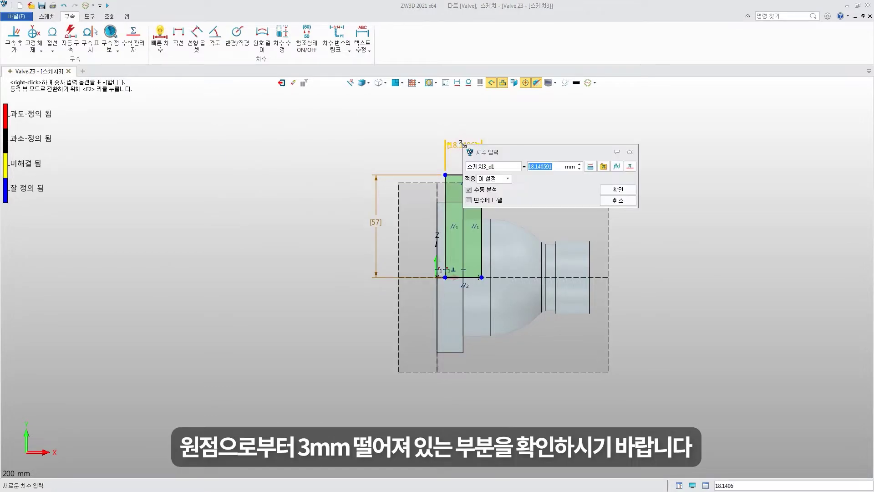
{"action": "left_click", "coordinate": [604, 200]}
- Place the rectangle 22 mm from the origin, update the sketch and exit it
{"action": "left_click", "coordinate": [437, 214]}
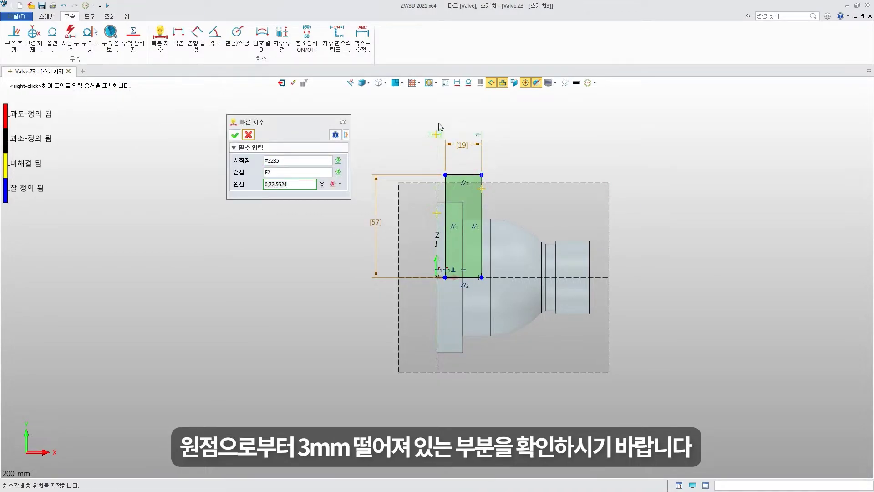
{"action": "left_click", "coordinate": [461, 118]}
{"action": "type", "text": "22"}
{"action": "left_click", "coordinate": [601, 163]}
{"action": "left_click", "coordinate": [233, 135]}
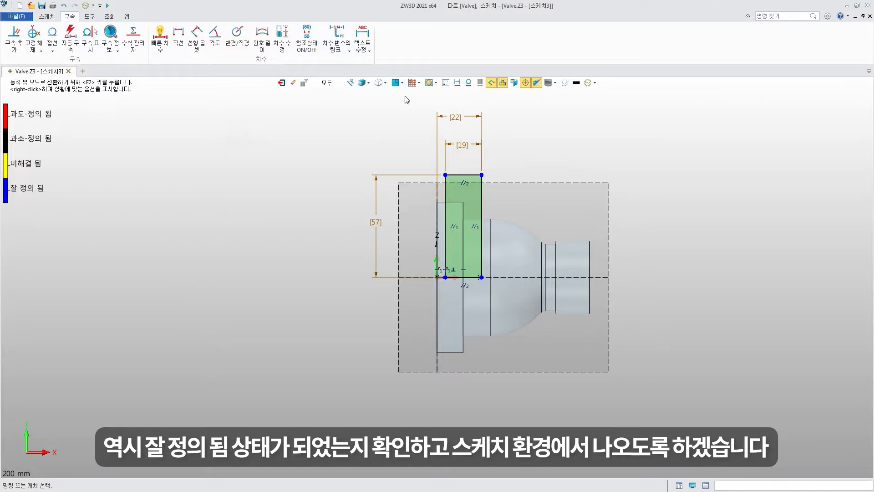
{"action": "left_click", "coordinate": [587, 84]}
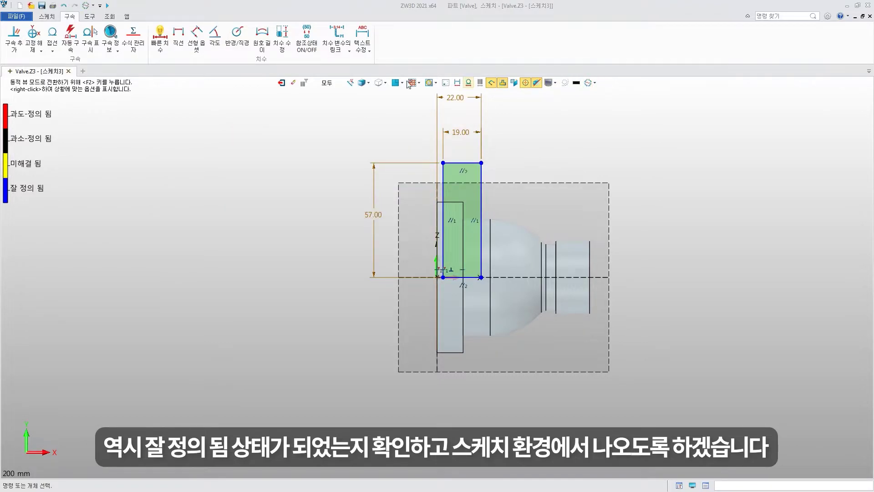
{"action": "left_click", "coordinate": [282, 83]}
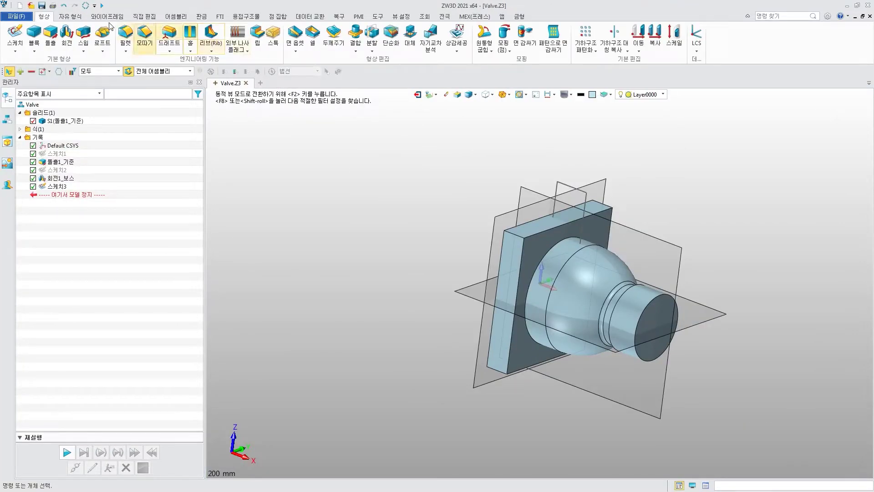
- Revolve Sketch3 about the vertical axis 0,0,-1 into the Revolve2_Boss cylinder
{"action": "left_click", "coordinate": [67, 34]}
{"action": "left_click", "coordinate": [592, 200]}
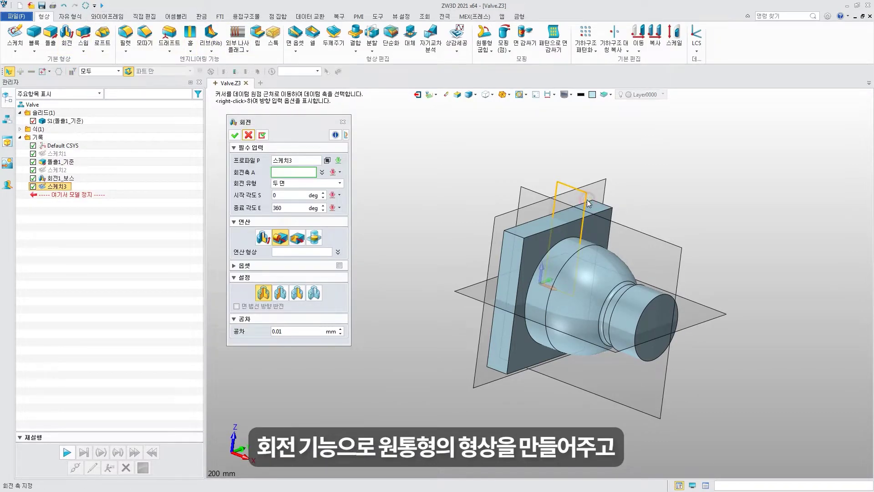
{"action": "left_click", "coordinate": [587, 208]}
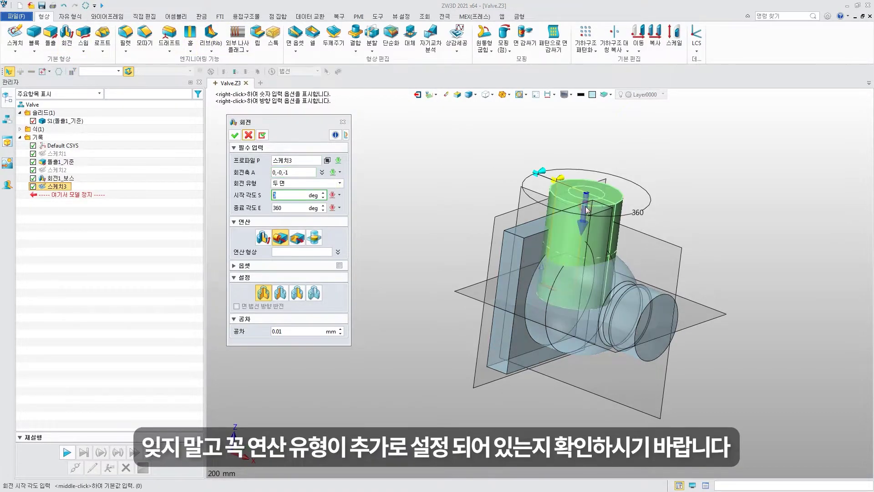
{"action": "left_click", "coordinate": [235, 135]}
{"action": "left_click", "coordinate": [15, 35]}
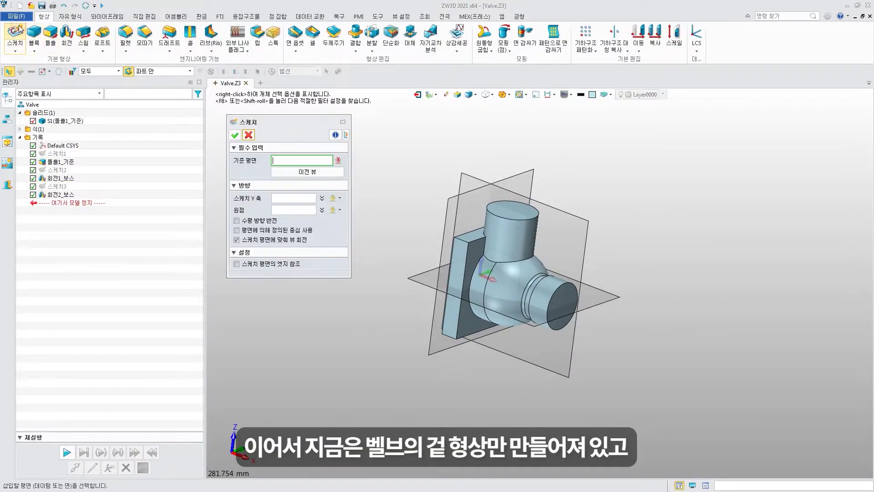
- Start a new sketch on the Default CSYS_XZ plane
{"action": "left_click", "coordinate": [557, 221]}
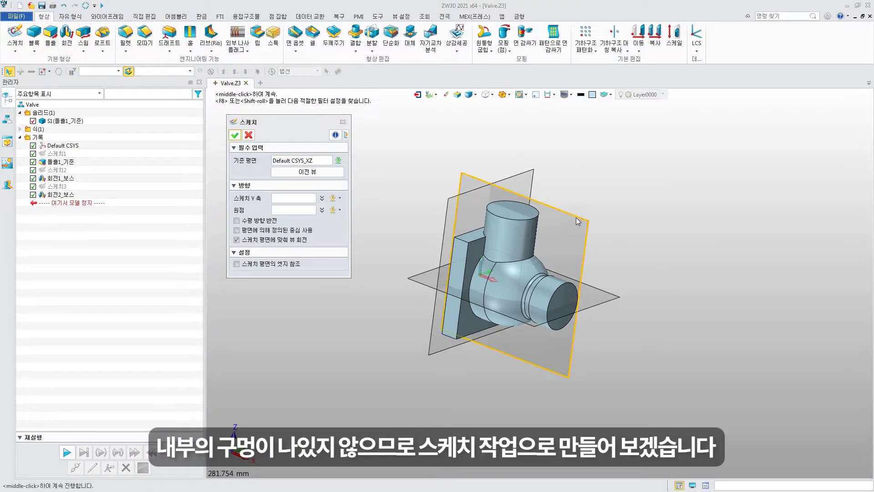
{"action": "left_click", "coordinate": [233, 136]}
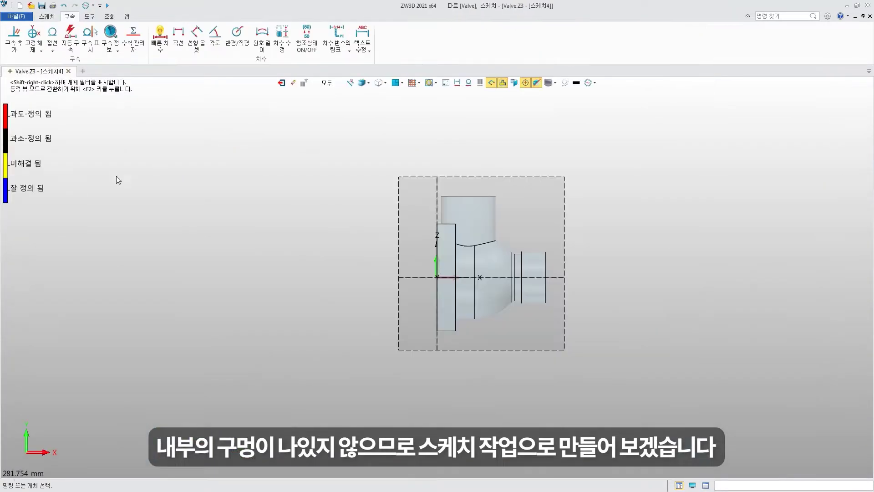
{"action": "scroll", "coordinate": [482, 287], "scroll_direction": "up", "scroll_amount": 1}
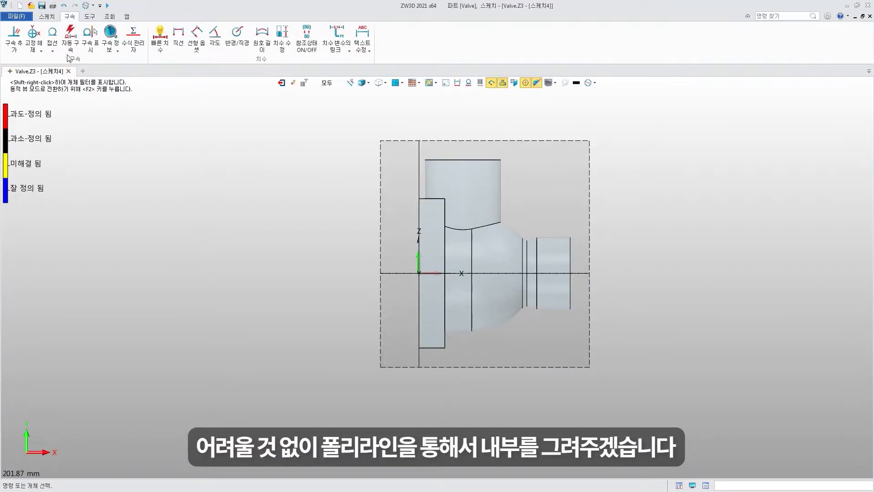
{"action": "left_click", "coordinate": [48, 17]}
- Draw a closed stepped polyline from the origin tracing the valve's inner bore profile
{"action": "left_click", "coordinate": [40, 33]}
{"action": "left_click", "coordinate": [419, 272]}
{"action": "scroll", "coordinate": [570, 276], "scroll_direction": "up", "scroll_amount": 2}
{"action": "left_click", "coordinate": [572, 273]}
{"action": "left_click", "coordinate": [571, 226]}
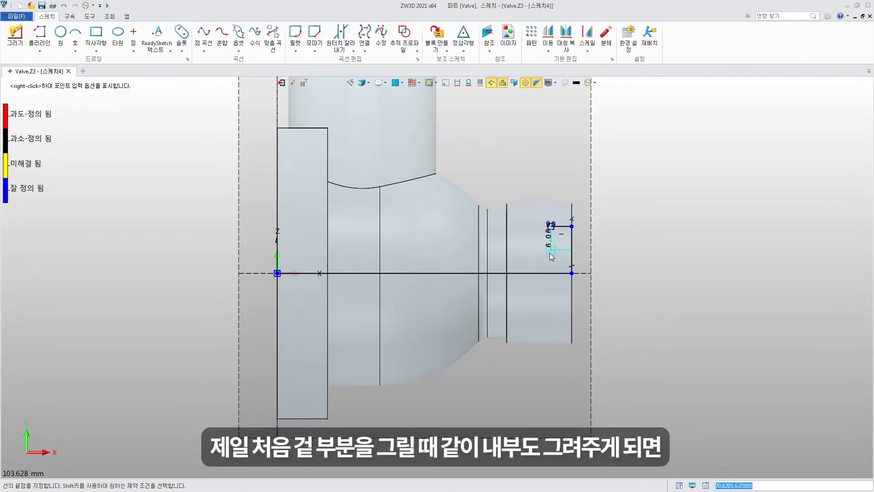
{"action": "left_click", "coordinate": [551, 249]}
{"action": "left_click", "coordinate": [443, 249]}
{"action": "left_click", "coordinate": [443, 216]}
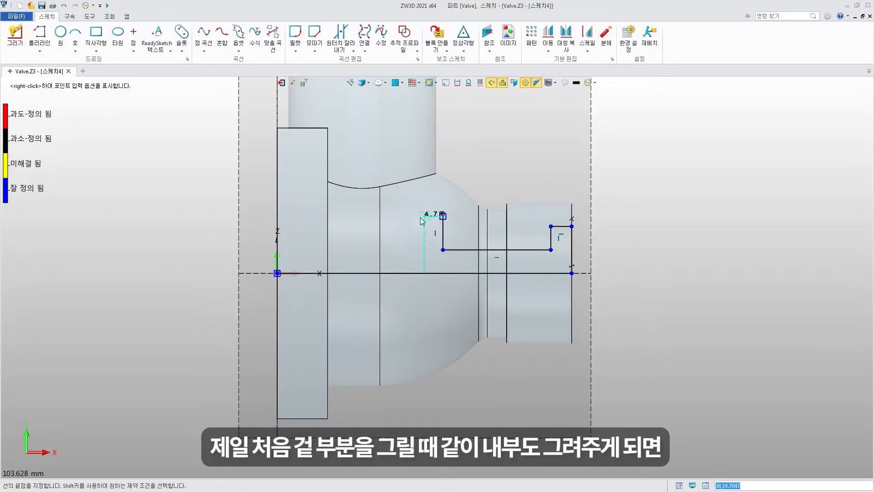
{"action": "left_click", "coordinate": [413, 192]}
{"action": "left_click", "coordinate": [315, 193]}
{"action": "left_click", "coordinate": [315, 163]}
{"action": "left_click", "coordinate": [277, 163]}
{"action": "left_click", "coordinate": [277, 273]}
{"action": "left_click", "coordinate": [69, 16]}
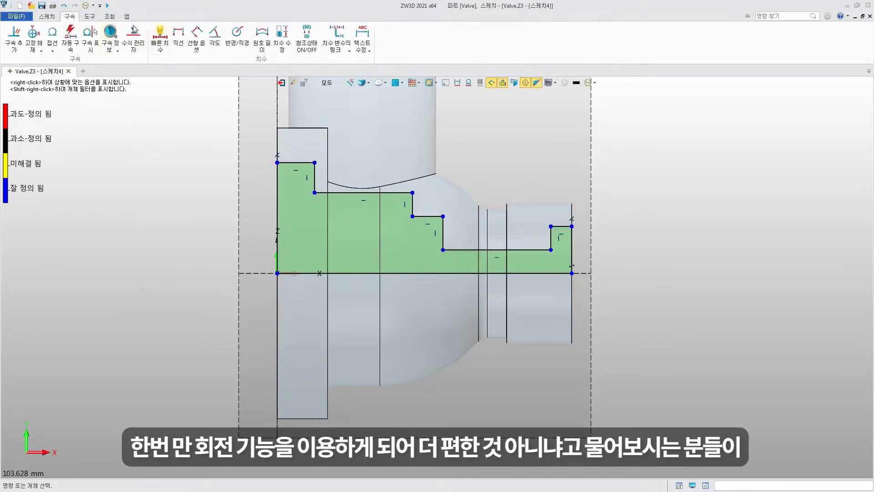
- Dimension the profile's 25 height, 29.5 width, 7.5 step width and 42.5 length
{"action": "left_click", "coordinate": [160, 39]}
{"action": "left_click", "coordinate": [277, 223]}
{"action": "left_click", "coordinate": [368, 228]}
{"action": "left_click", "coordinate": [315, 178]}
{"action": "left_click", "coordinate": [359, 131]}
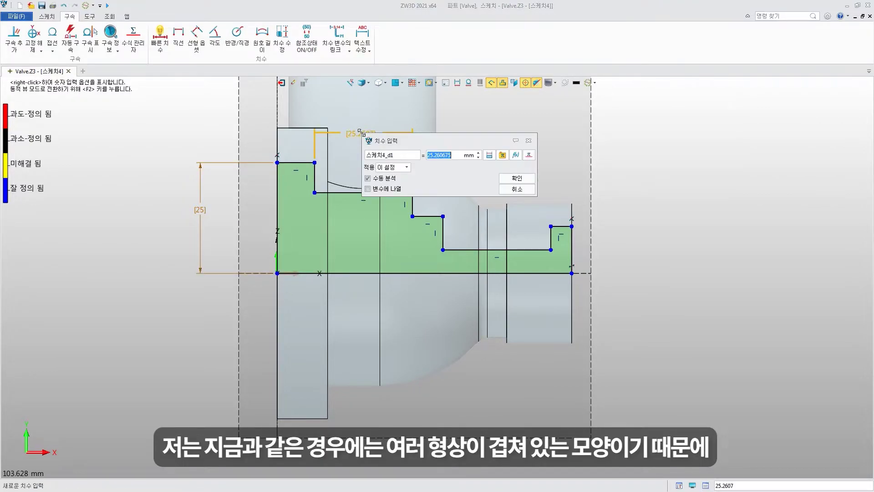
{"action": "key", "text": "Return"}
{"action": "left_click", "coordinate": [412, 205]}
{"action": "left_click", "coordinate": [443, 232]}
{"action": "left_click", "coordinate": [429, 135]}
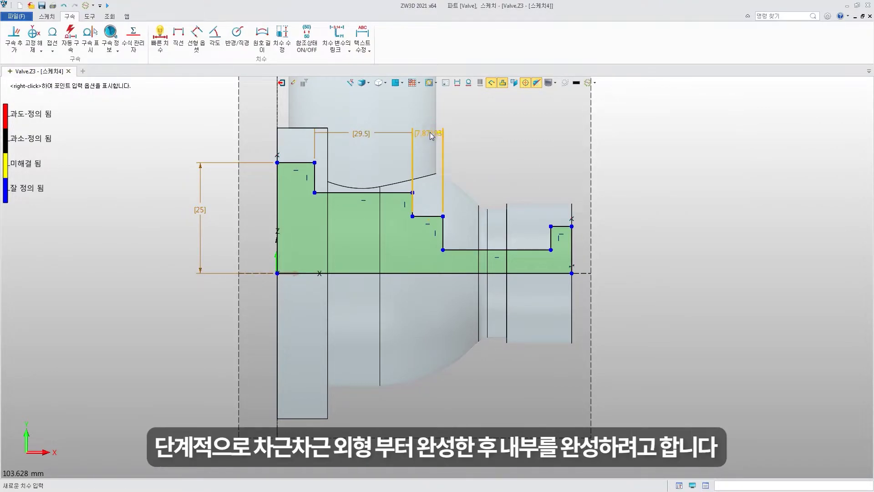
{"action": "type", "text": "7.5"}
{"action": "left_click", "coordinate": [584, 177]}
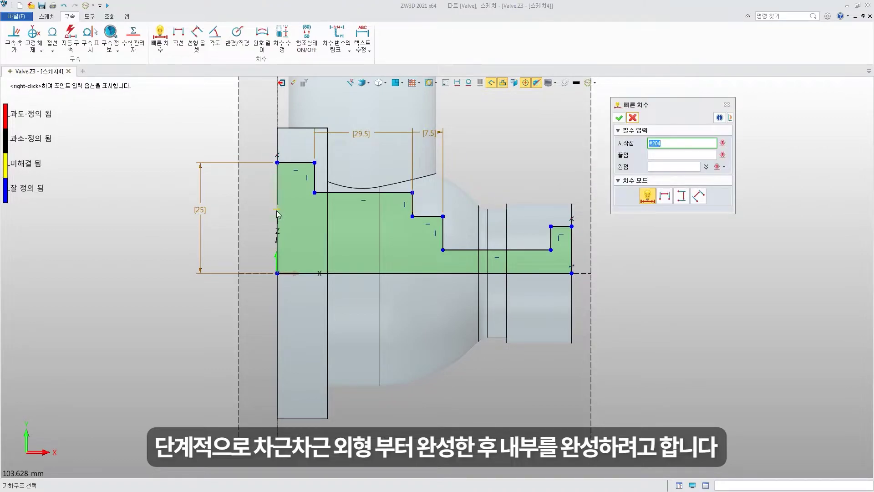
{"action": "left_click", "coordinate": [359, 322]}
{"action": "left_click", "coordinate": [519, 369]}
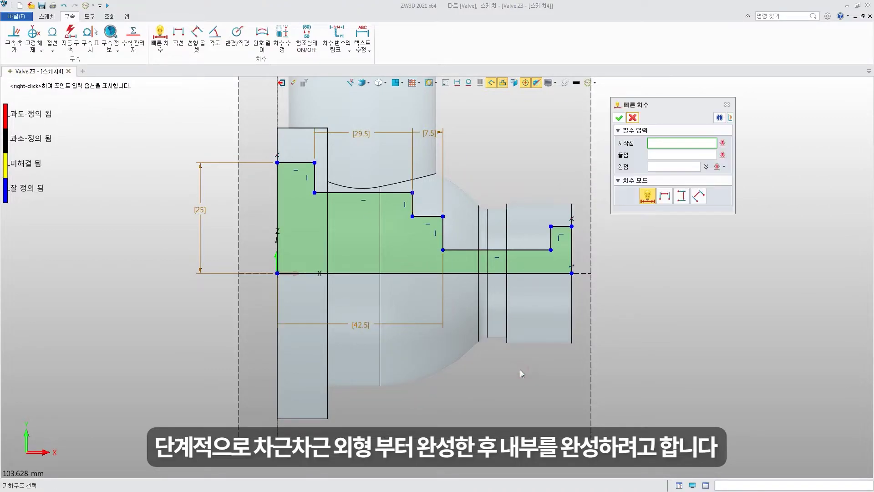
- Dimension the right-hand steps: 4 width, 14.5 height, 10 height and 4 step height
{"action": "left_click", "coordinate": [565, 228]}
{"action": "key", "text": "Return"}
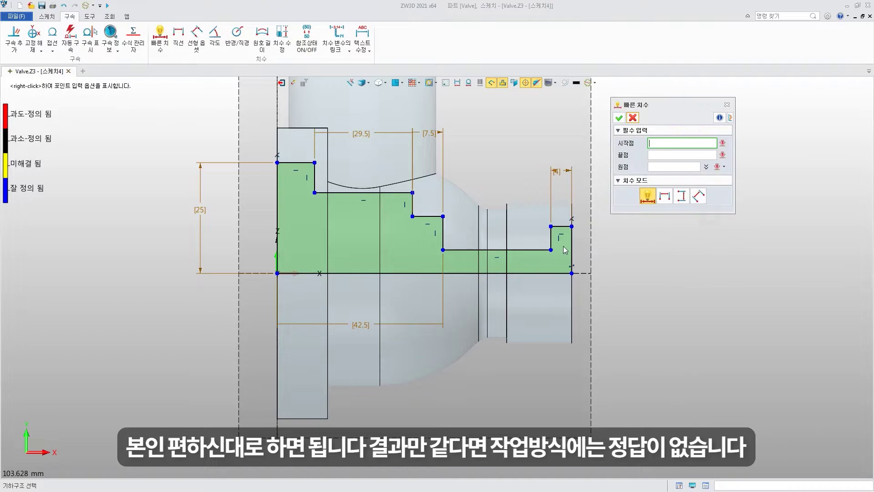
{"action": "left_click", "coordinate": [573, 249]}
{"action": "left_click", "coordinate": [622, 249]}
{"action": "key", "text": "Return"}
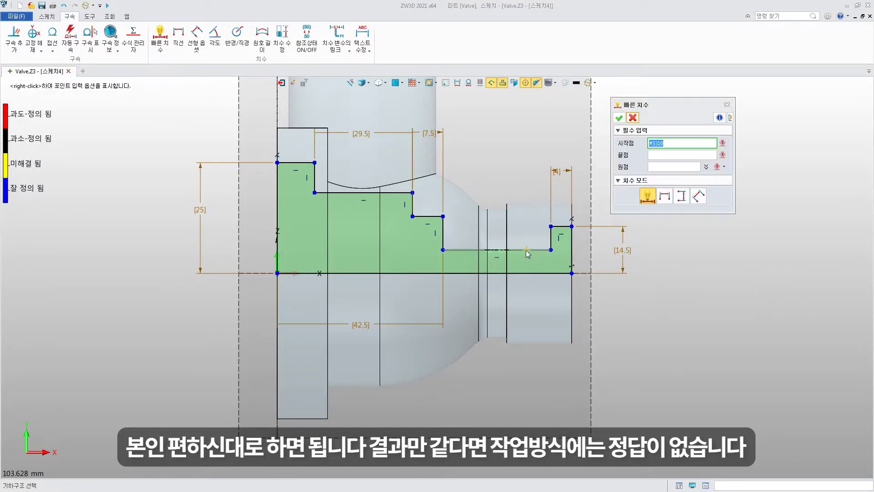
{"action": "left_click", "coordinate": [525, 249]}
{"action": "left_click", "coordinate": [528, 273]}
{"action": "left_click", "coordinate": [524, 260]}
{"action": "key", "text": "Return"}
{"action": "left_click", "coordinate": [428, 217]}
{"action": "left_click", "coordinate": [412, 204]}
{"action": "left_click", "coordinate": [389, 207]}
{"action": "key", "text": "Return"}
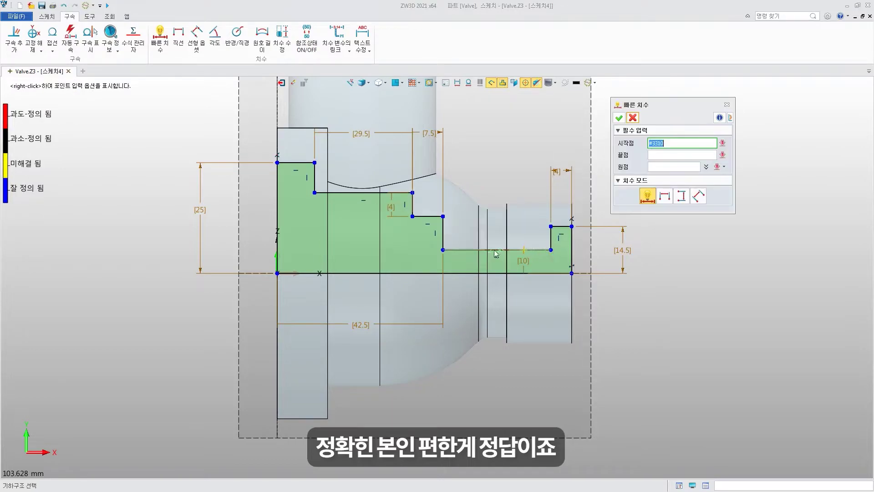
- Add the 21.5 bore dimension, regenerate the sketch to its values, and exit to the part
{"action": "left_click", "coordinate": [343, 193]}
{"action": "left_click", "coordinate": [356, 273]}
{"action": "left_click", "coordinate": [352, 237]}
{"action": "type", "text": "21.5"}
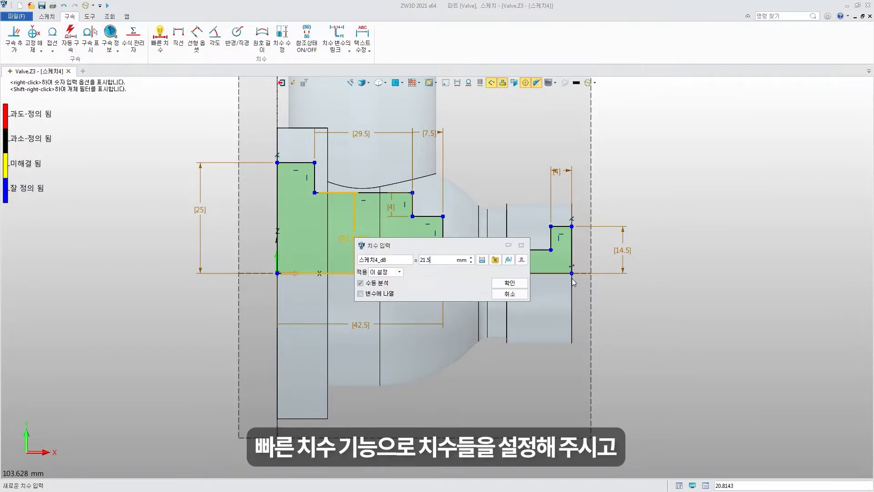
{"action": "left_click", "coordinate": [511, 282]}
{"action": "left_click", "coordinate": [631, 118]}
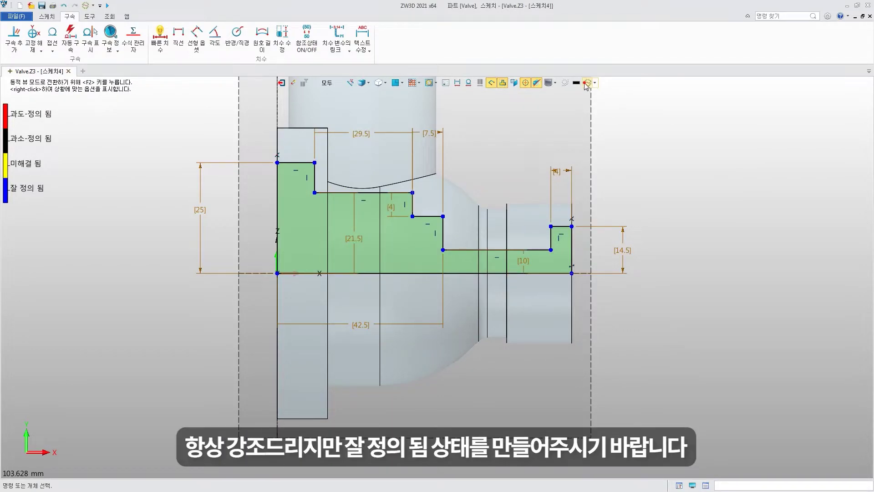
{"action": "left_click", "coordinate": [588, 84]}
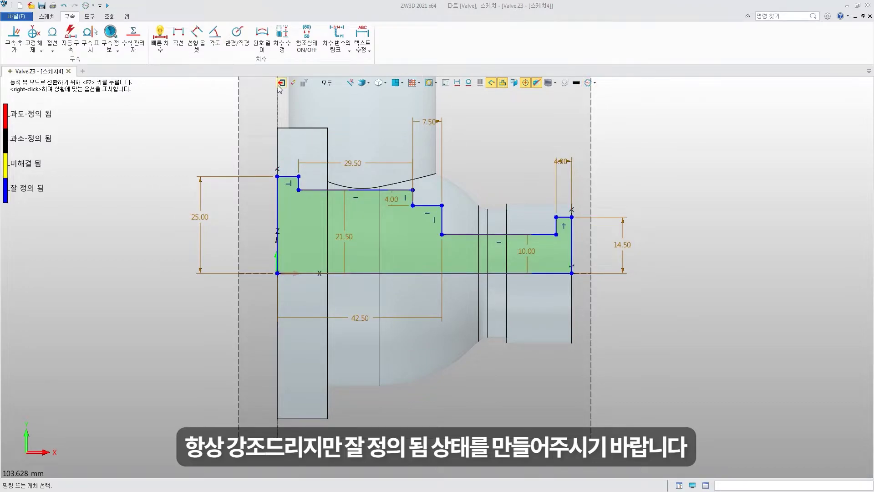
{"action": "left_click", "coordinate": [281, 82]}
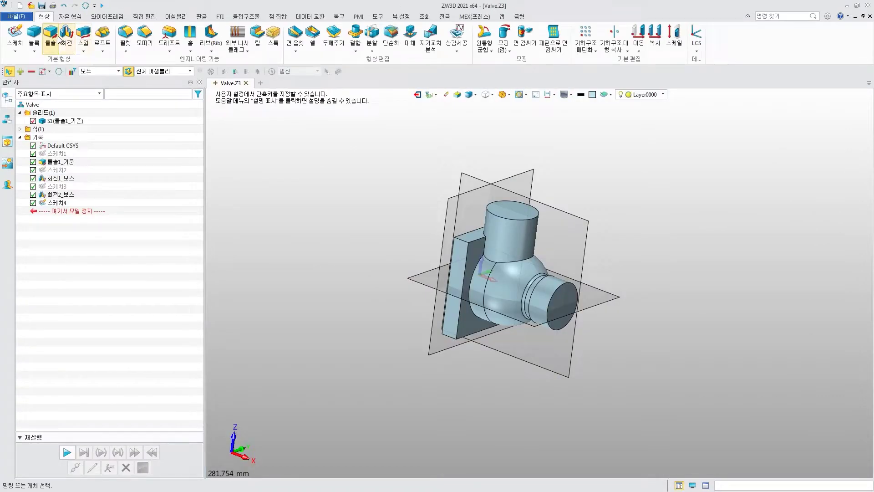
- Revolve Sketch4 360° about the X axis (1,0,0) as a subtract cut
{"action": "left_click", "coordinate": [60, 39]}
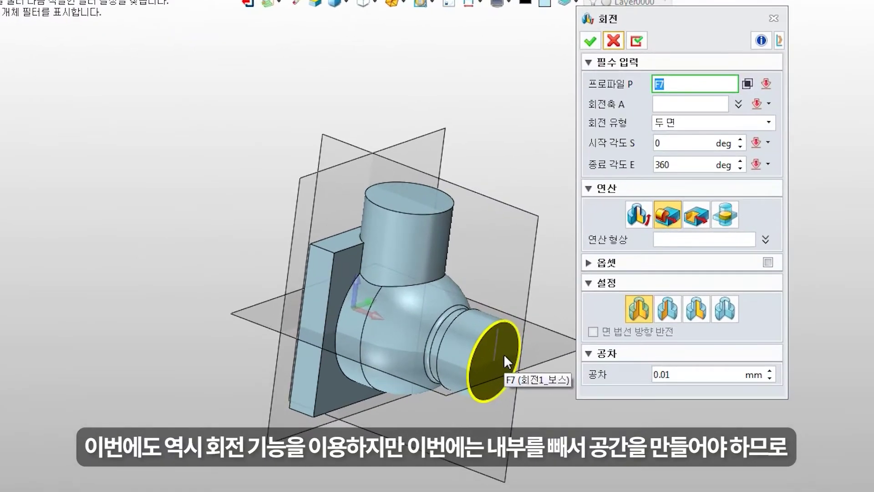
{"action": "left_click", "coordinate": [566, 301]}
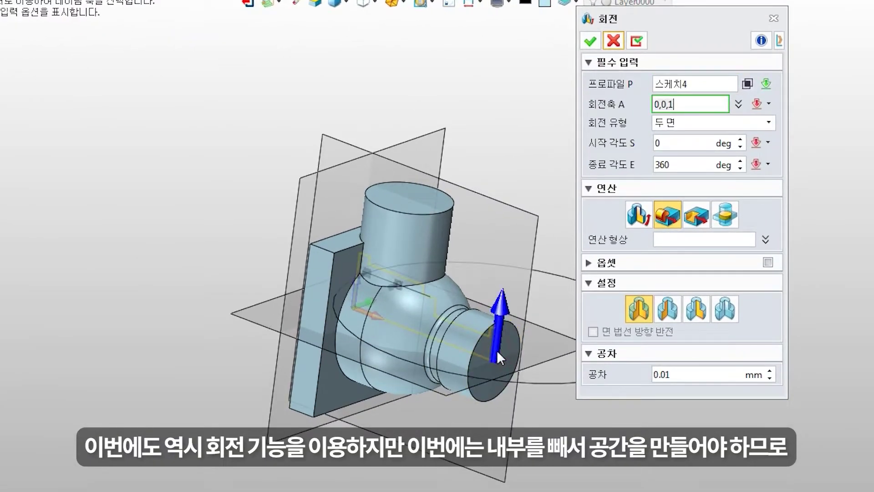
{"action": "left_click", "coordinate": [696, 214]}
{"action": "left_click", "coordinate": [685, 103]}
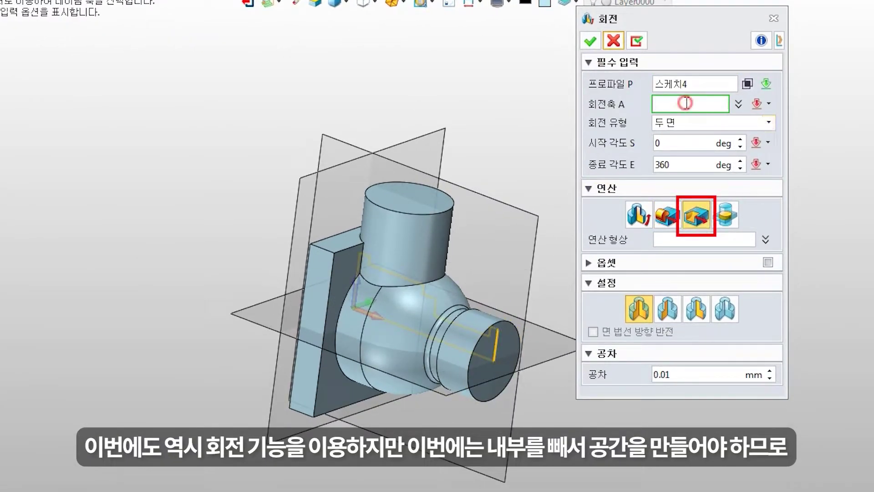
{"action": "left_click", "coordinate": [367, 310]}
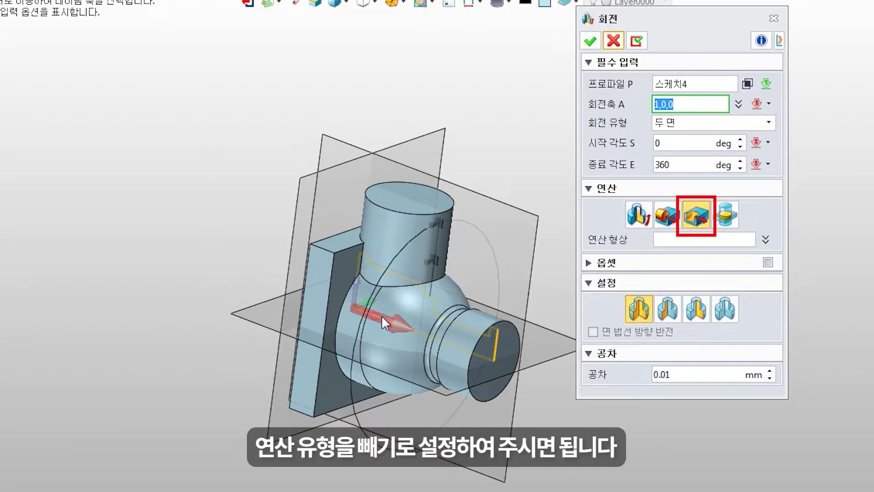
{"action": "middle_click", "coordinate": [381, 315]}
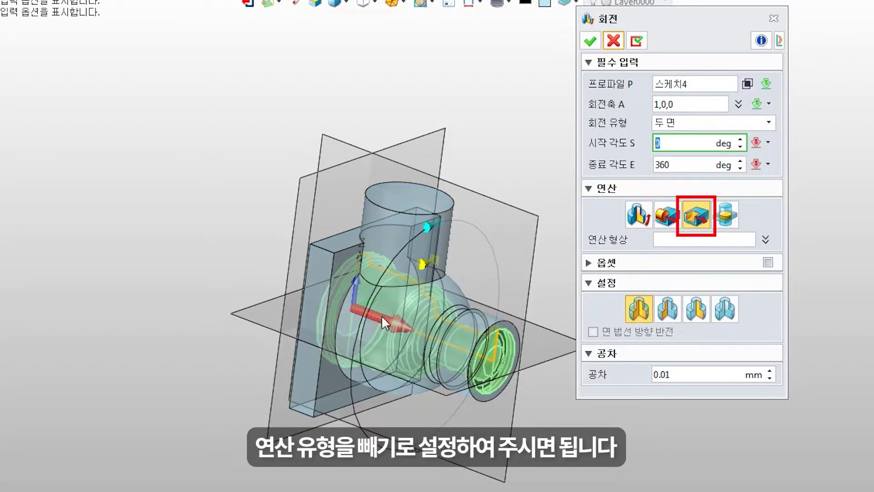
{"action": "left_click", "coordinate": [590, 42]}
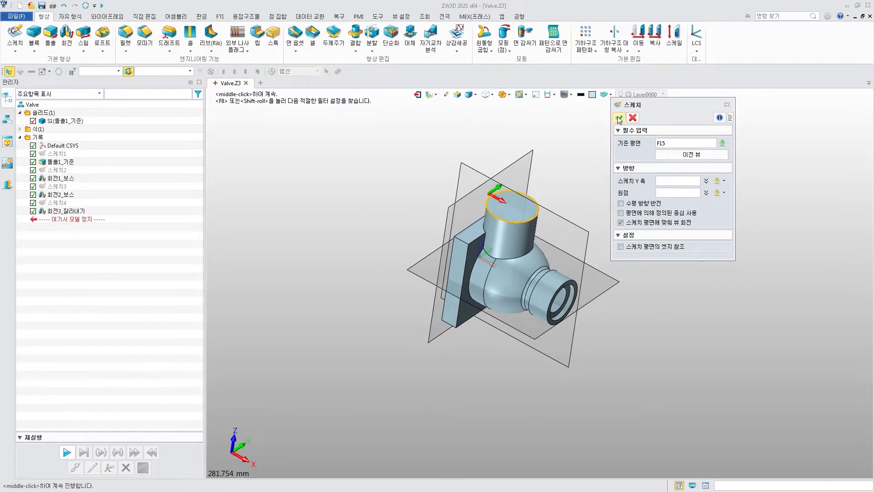
- Sketch an R13 circle on the upper cylinder and extrude-cut it 4 mm deep (End -4)
{"action": "left_click", "coordinate": [619, 119]}
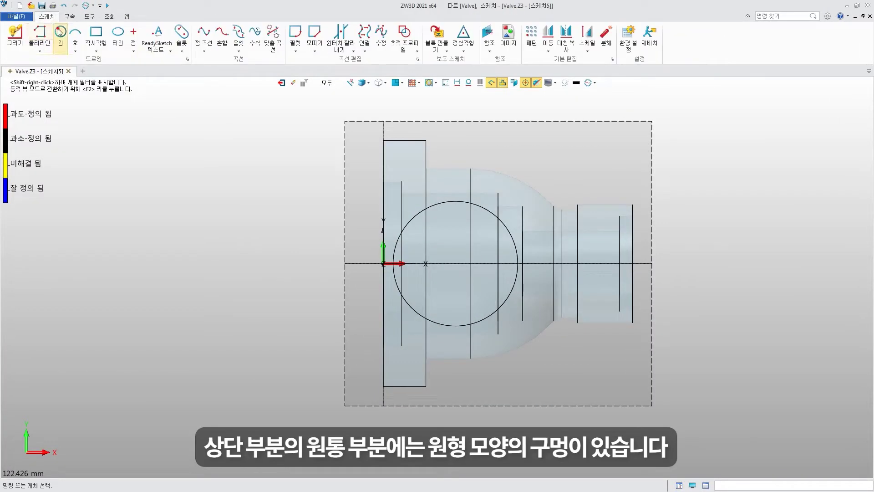
{"action": "left_click", "coordinate": [61, 33]}
{"action": "left_click", "coordinate": [457, 263]}
{"action": "middle_click", "coordinate": [566, 184]}
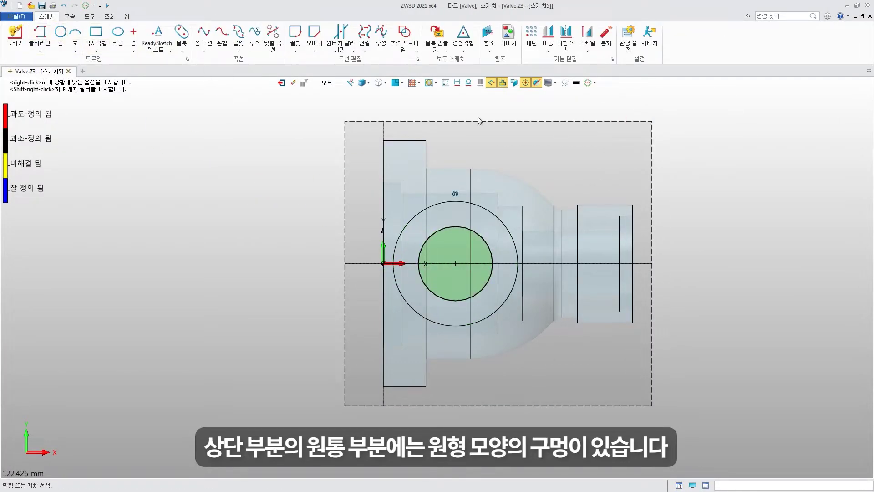
{"action": "left_click", "coordinate": [680, 197]}
{"action": "left_click", "coordinate": [521, 176]}
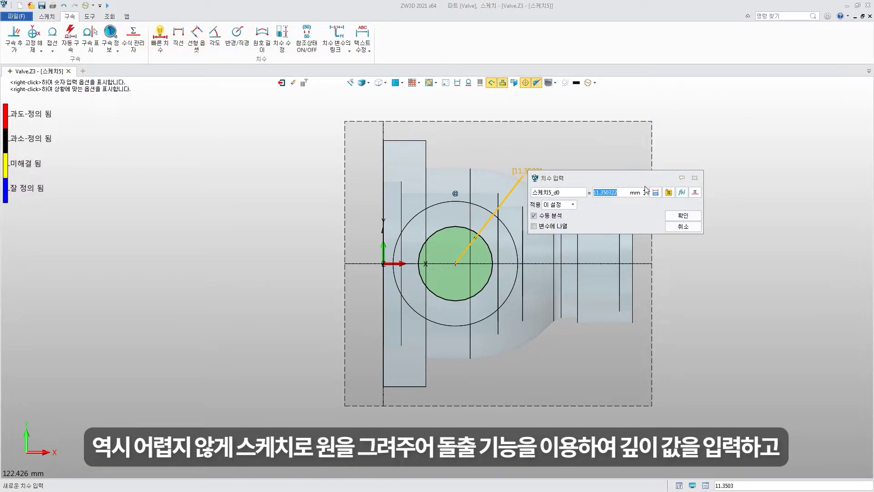
{"action": "type", "text": "13"}
{"action": "left_click", "coordinate": [682, 215]}
{"action": "left_click", "coordinate": [629, 116]}
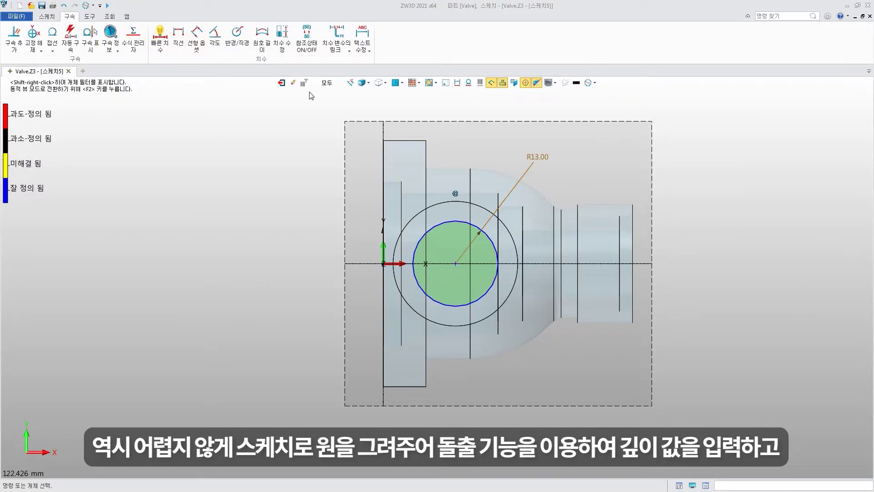
{"action": "left_click", "coordinate": [281, 83]}
{"action": "left_click", "coordinate": [50, 32]}
{"action": "type", "text": "-4"}
{"action": "left_click", "coordinate": [619, 118]}
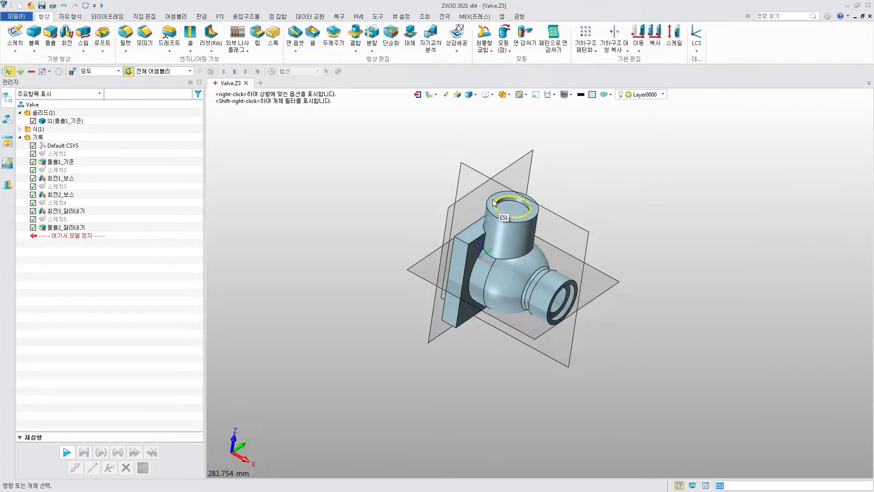
- Start a new sketch on the upper cylinder's top face
{"action": "scroll", "coordinate": [455, 216], "scroll_direction": "up", "scroll_amount": 3}
{"action": "left_click", "coordinate": [15, 33]}
{"action": "left_click", "coordinate": [489, 207]}
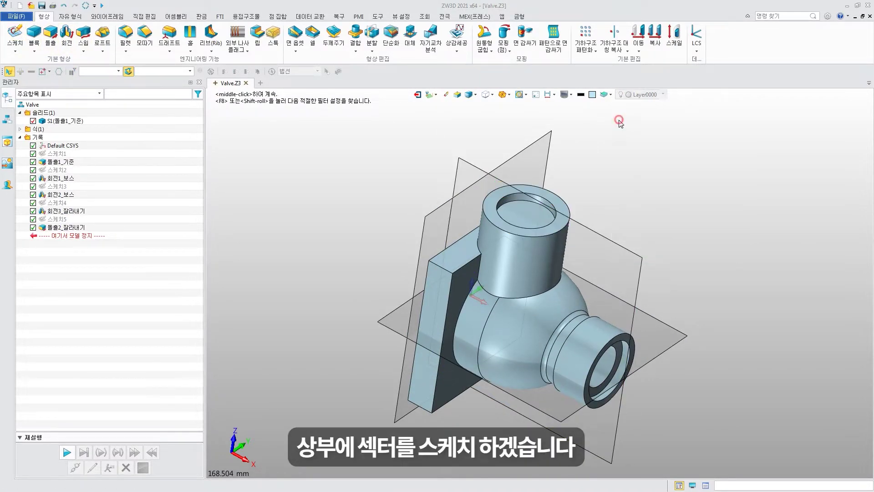
{"action": "middle_click", "coordinate": [489, 207]}
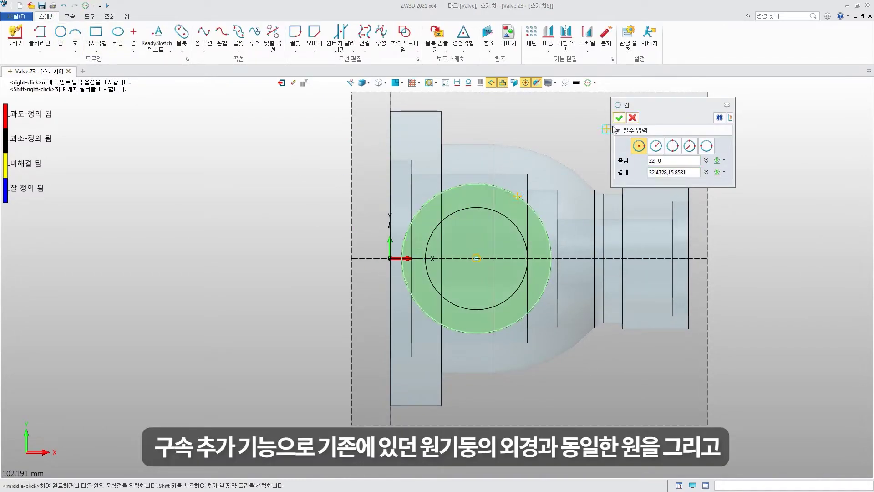
- Draw a circle constrained equal to the cylinder's top edge
{"action": "left_click", "coordinate": [69, 17]}
{"action": "left_click", "coordinate": [15, 33]}
{"action": "left_click", "coordinate": [476, 184]}
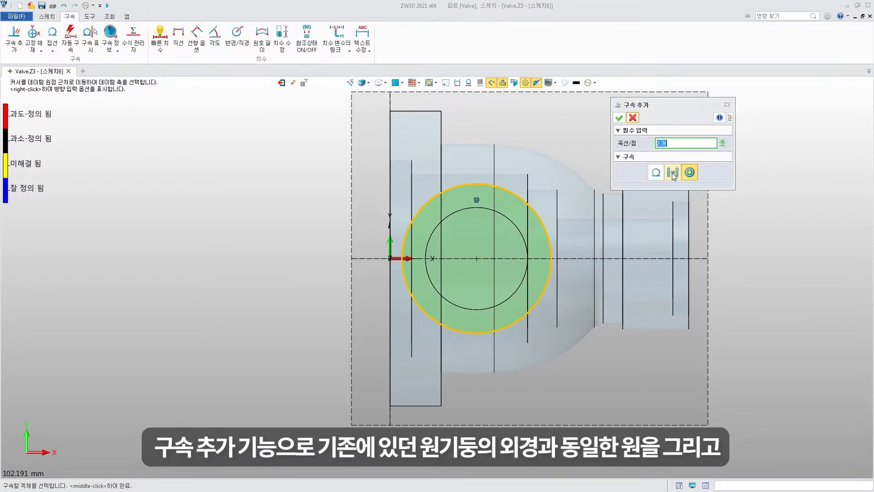
{"action": "left_click", "coordinate": [689, 172]}
{"action": "left_click", "coordinate": [619, 118]}
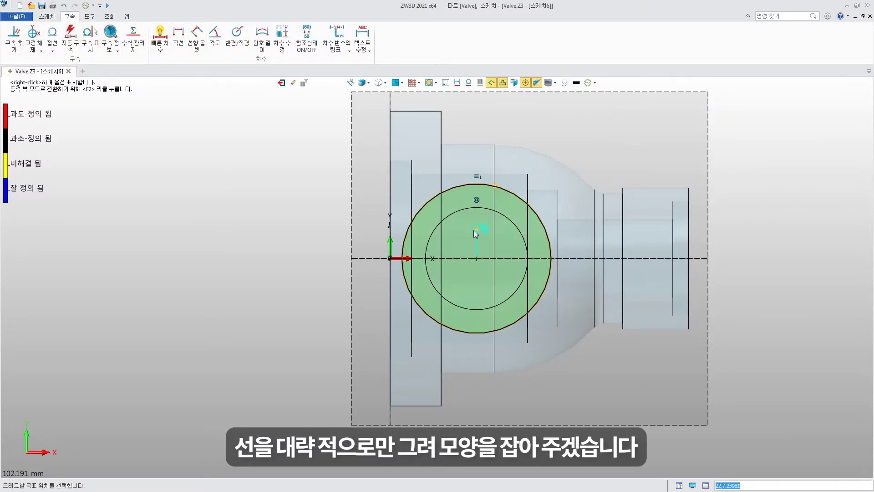
- Draw two lines from the circle centre, one up-left and one down-left
{"action": "left_click", "coordinate": [47, 17]}
{"action": "left_click", "coordinate": [33, 50]}
{"action": "left_click", "coordinate": [43, 68]}
{"action": "left_click", "coordinate": [476, 258]}
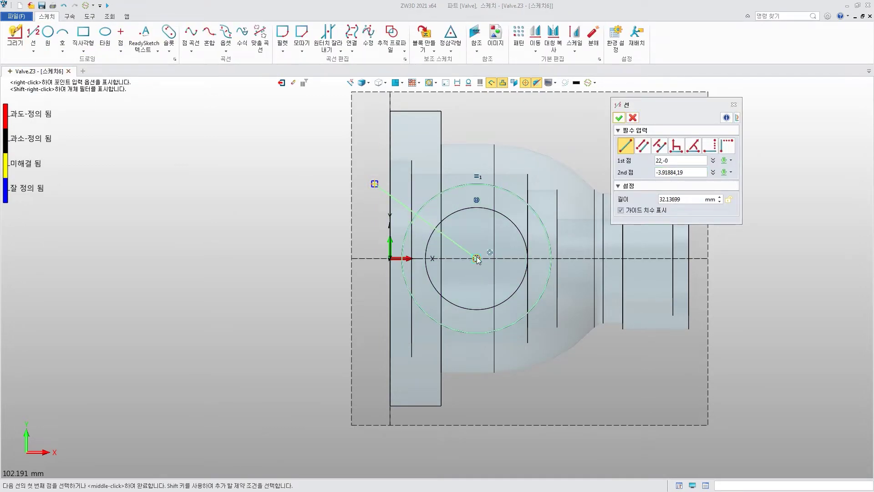
{"action": "left_click", "coordinate": [374, 184]}
{"action": "left_click", "coordinate": [476, 258]}
{"action": "left_click", "coordinate": [374, 325]}
{"action": "middle_click", "coordinate": [374, 325]}
{"action": "left_click", "coordinate": [70, 16]}
- Dimension both lines at 45° to form a 90° wedge
{"action": "left_click", "coordinate": [160, 38]}
{"action": "left_click", "coordinate": [400, 203]}
{"action": "left_click", "coordinate": [394, 259]}
{"action": "left_click", "coordinate": [310, 232]}
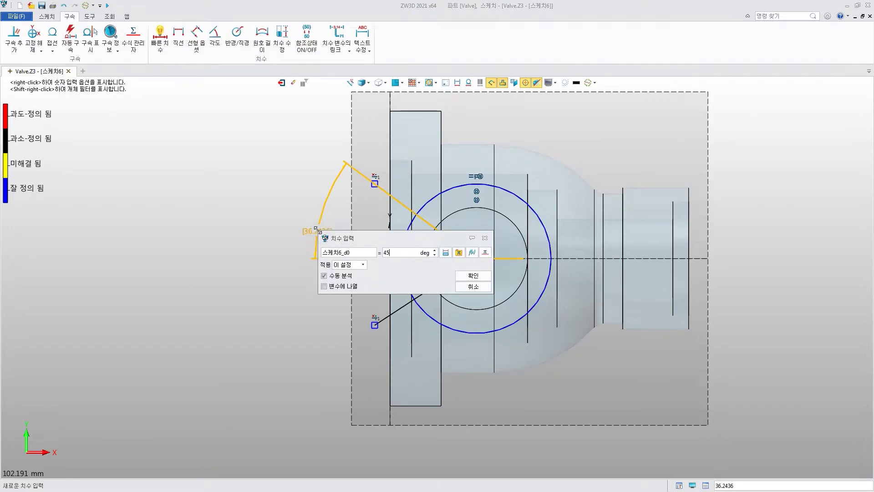
{"action": "type", "text": "45"}
{"action": "key", "text": "Return"}
{"action": "left_click", "coordinate": [322, 287]}
{"action": "key", "text": "Return"}
{"action": "left_click", "coordinate": [631, 117]}
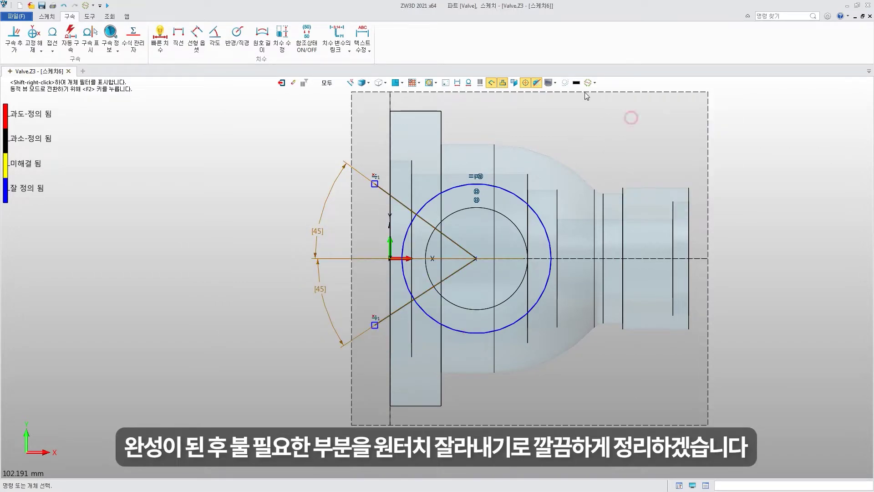
- Trim the excess line portions and arc inside the wedge, then exit the sketch
{"action": "left_click", "coordinate": [47, 16]}
{"action": "left_click", "coordinate": [326, 35]}
{"action": "left_click", "coordinate": [405, 187]}
{"action": "left_click", "coordinate": [405, 330]}
{"action": "middle_click", "coordinate": [553, 181]}
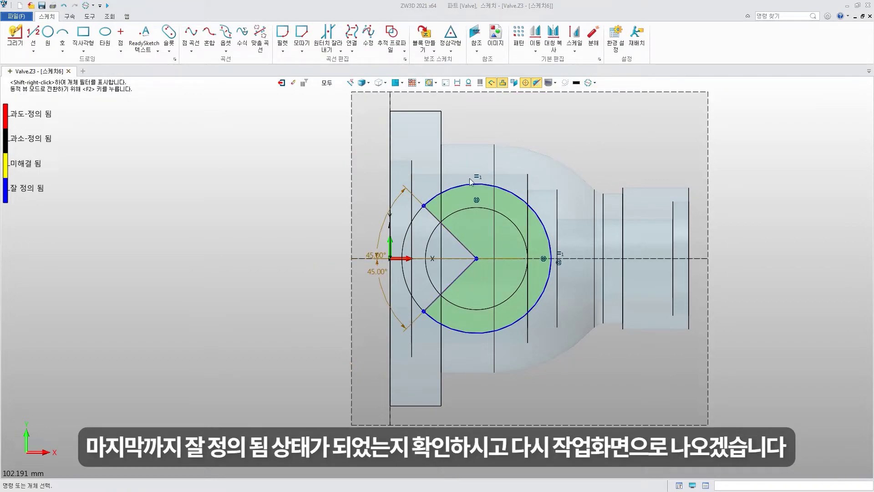
{"action": "left_click", "coordinate": [281, 83]}
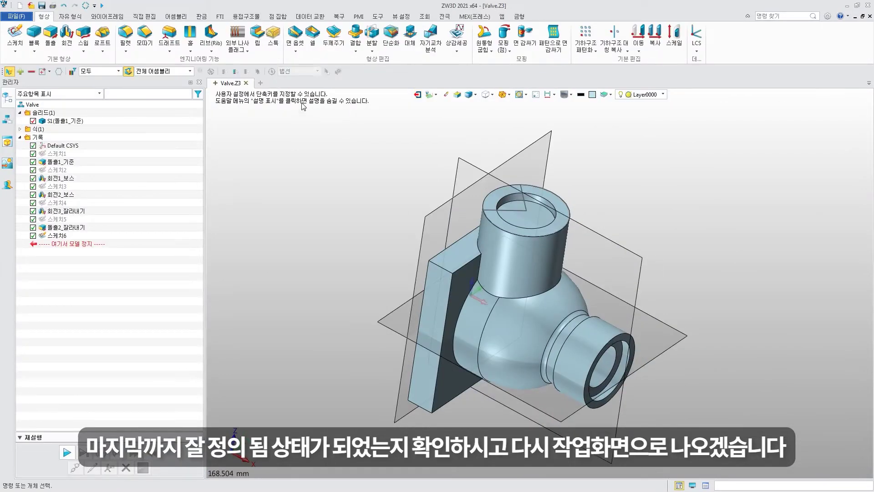
- Extrude-cut Sketch6 2 mm down (End -2) into the cylinder top
{"action": "left_click", "coordinate": [50, 36]}
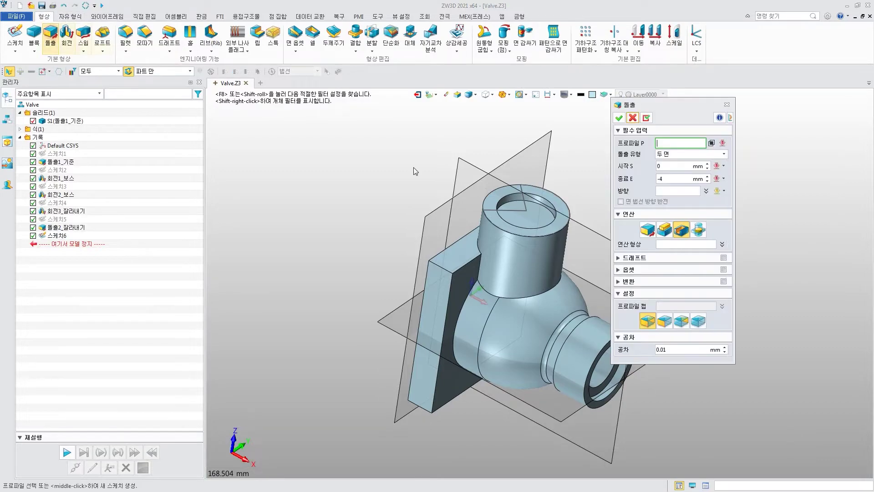
{"action": "left_click", "coordinate": [525, 213]}
{"action": "left_click", "coordinate": [676, 179]}
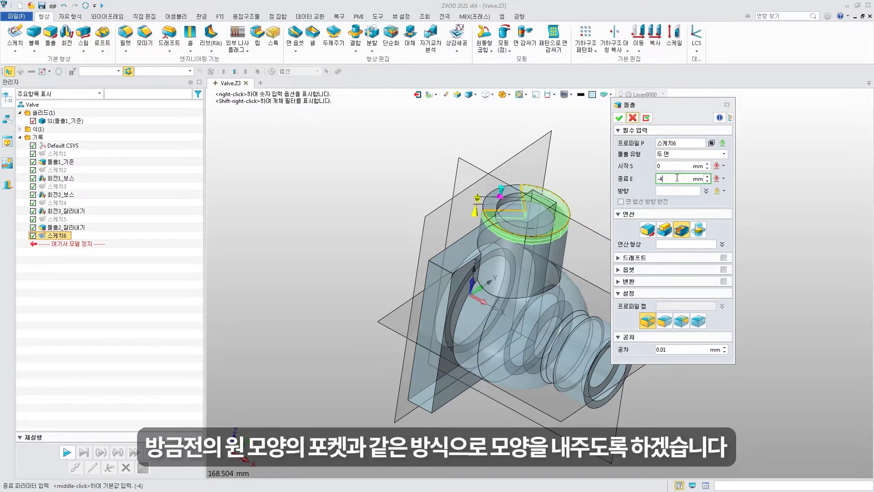
{"action": "left_click", "coordinate": [618, 117]}
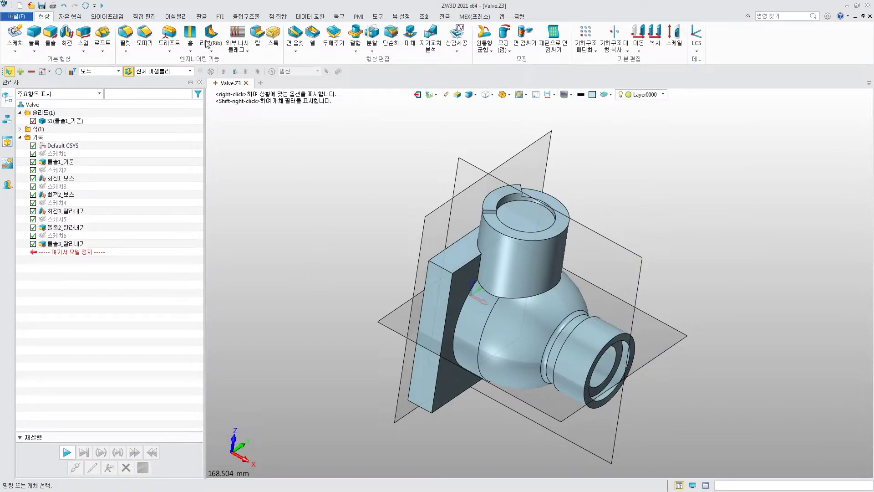
{"action": "left_click", "coordinate": [189, 34]}
- Turn the model to the square flange and open a sketch on its face for the hole position
{"action": "mouse_move", "coordinate": [342, 253]}
{"action": "middle_mouse_down"}
{"action": "mouse_move", "coordinate": [471, 284]}
{"action": "mouse_move", "coordinate": [390, 260]}
{"action": "middle_mouse_up"}
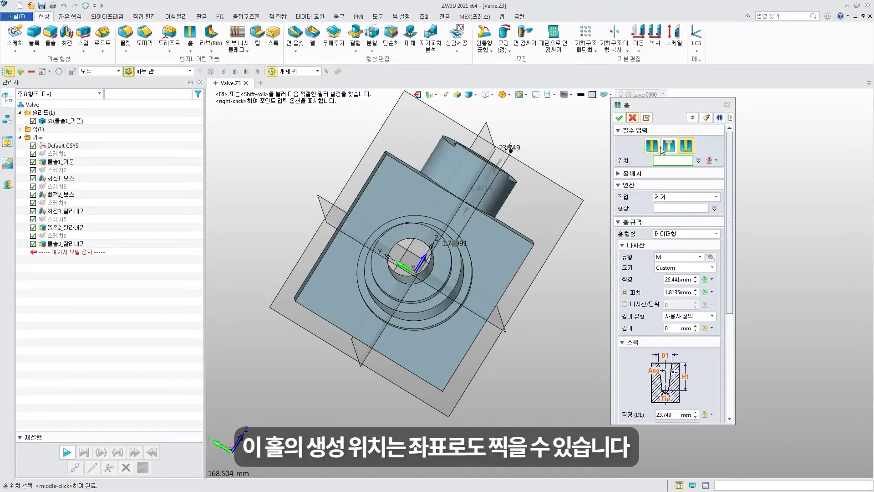
{"action": "left_click", "coordinate": [717, 160]}
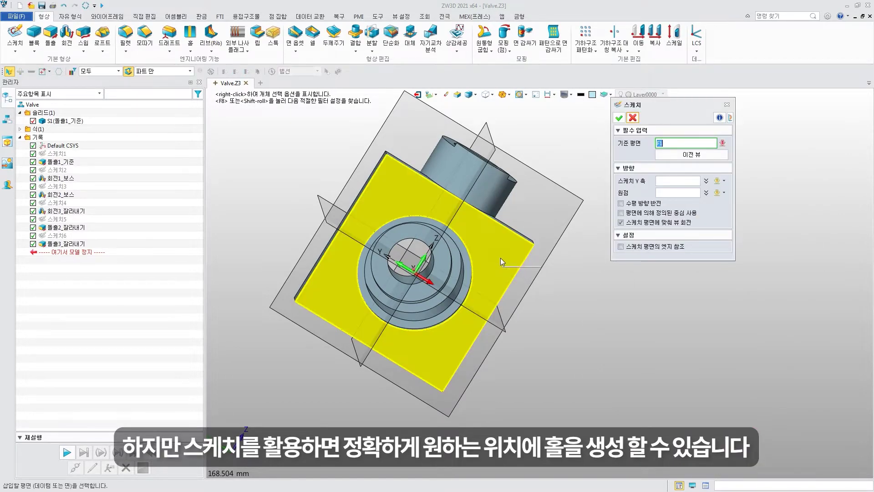
{"action": "middle_click", "coordinate": [542, 200]}
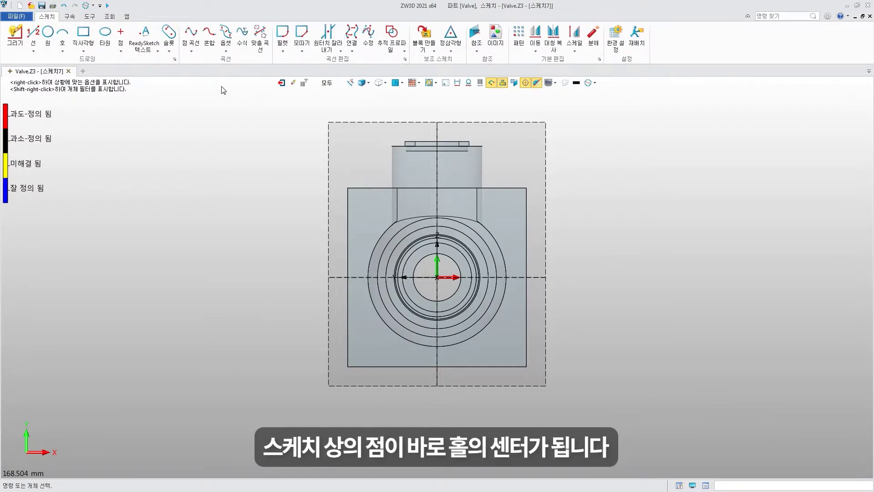
- Place a hole point on the flange 13 mm in from both the horizontal and vertical edges
{"action": "left_click", "coordinate": [121, 33]}
{"action": "left_click", "coordinate": [500, 212]}
{"action": "left_click", "coordinate": [615, 119]}
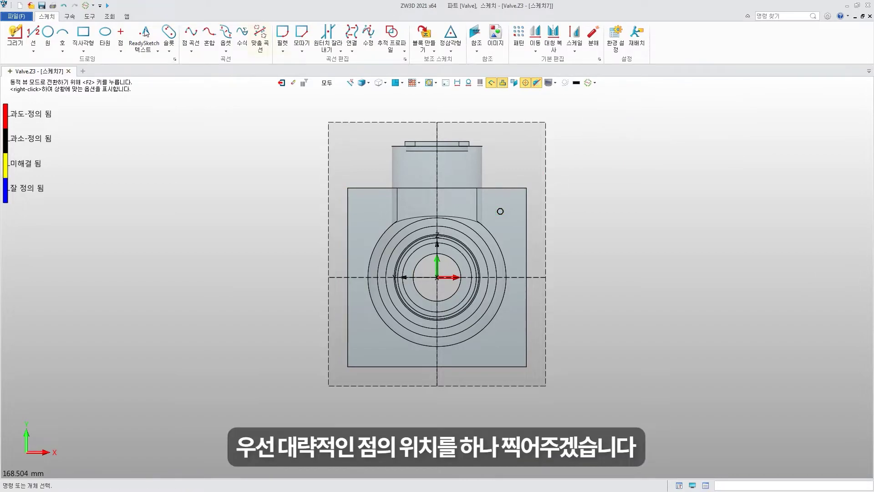
{"action": "left_click", "coordinate": [70, 17]}
{"action": "left_click", "coordinate": [160, 36]}
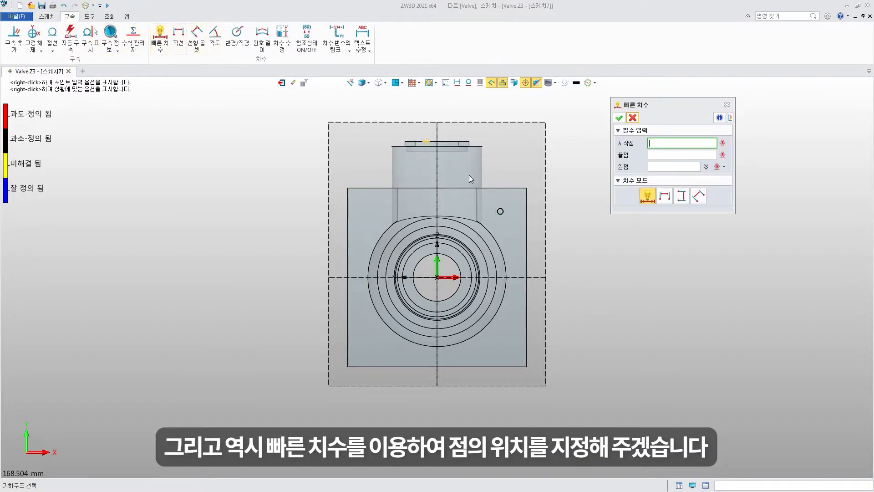
{"action": "left_click", "coordinate": [500, 211]}
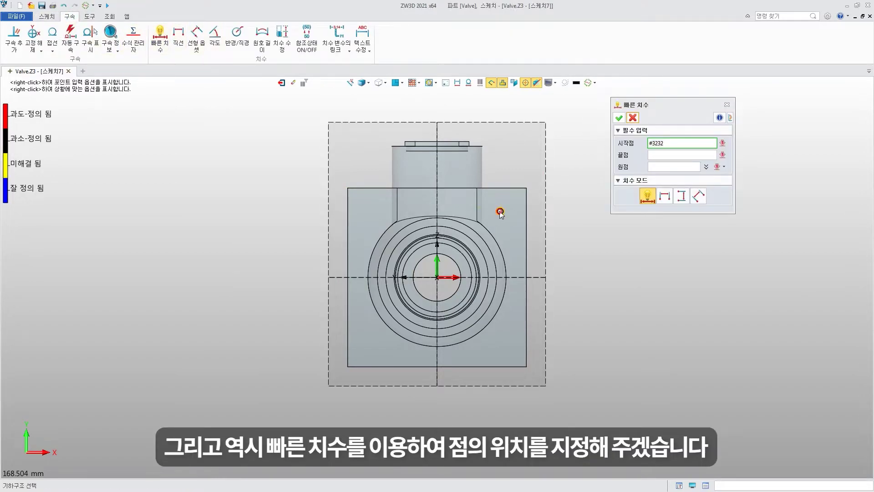
{"action": "left_click", "coordinate": [513, 162]}
{"action": "key", "text": "Return"}
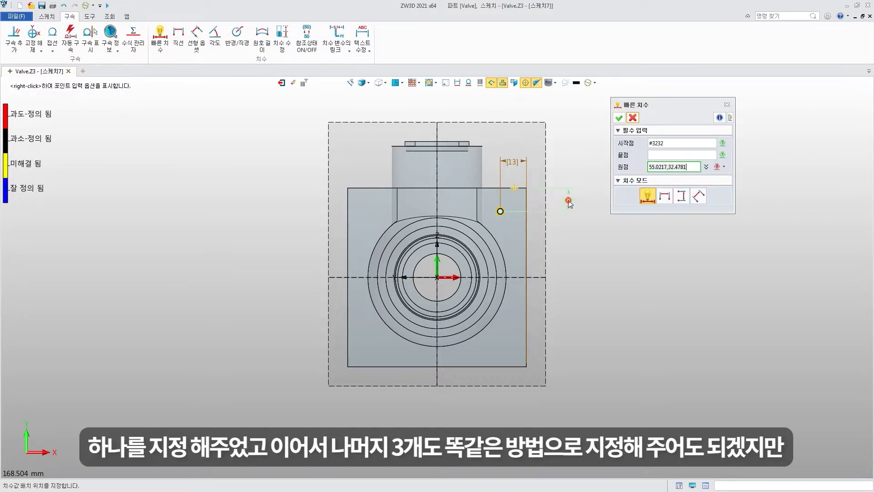
{"action": "left_click", "coordinate": [568, 201]}
{"action": "left_click", "coordinate": [632, 118]}
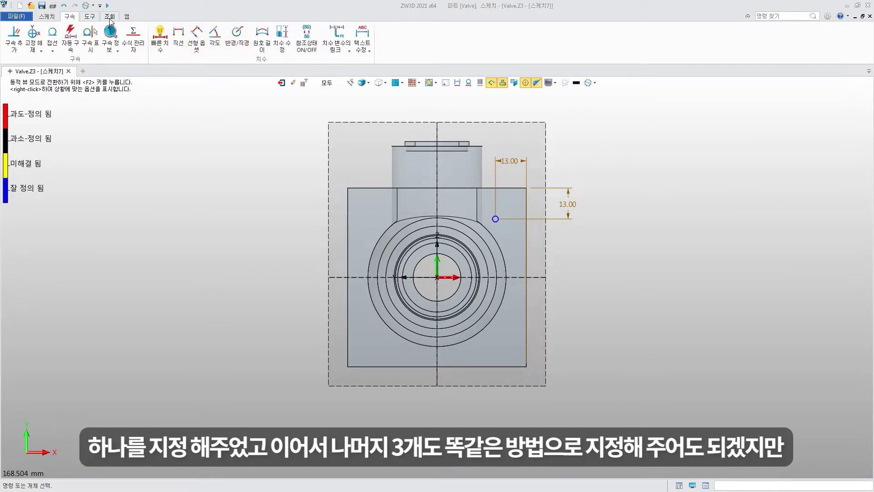
- Mirror the point across the vertical then horizontal axis into four points and exit the sketch
{"action": "left_click", "coordinate": [47, 17]}
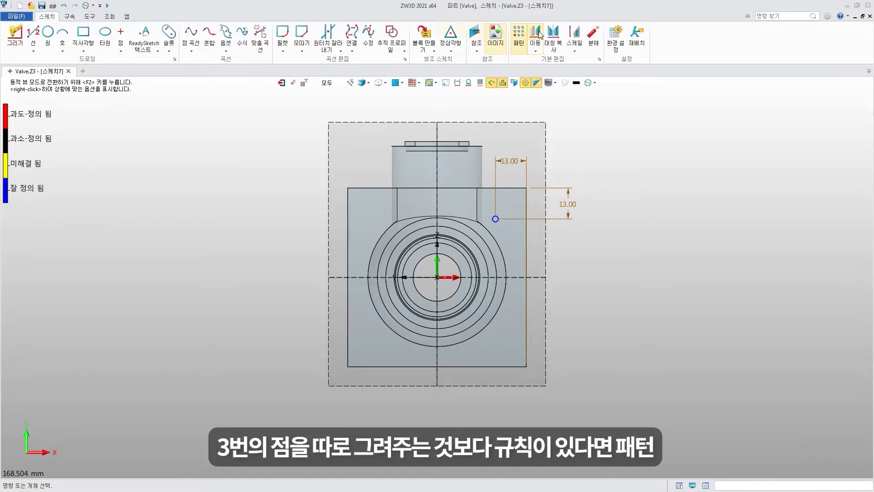
{"action": "left_click", "coordinate": [553, 45]}
{"action": "left_click", "coordinate": [496, 222]}
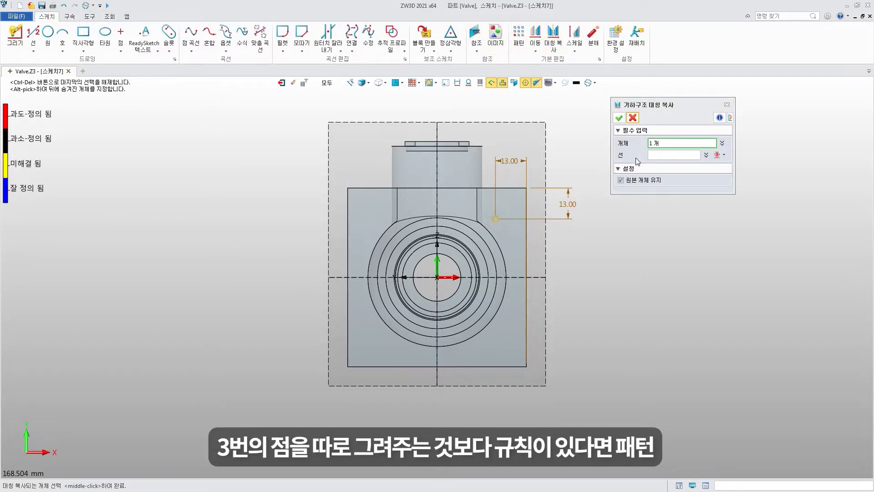
{"action": "left_click", "coordinate": [657, 155]}
{"action": "left_click", "coordinate": [439, 263]}
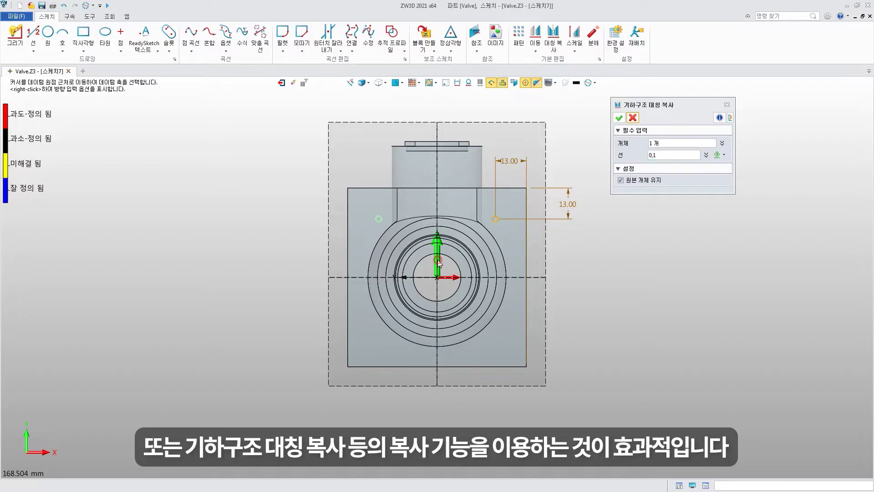
{"action": "left_click", "coordinate": [378, 220]}
{"action": "left_click", "coordinate": [495, 219]}
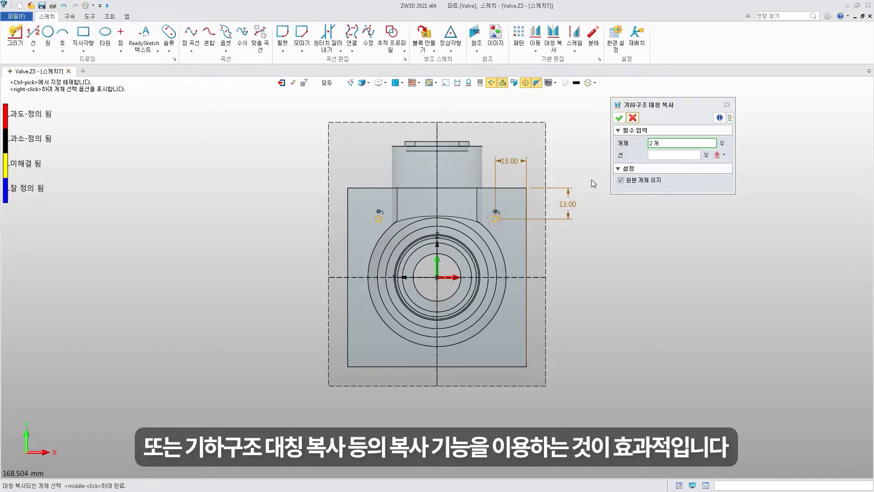
{"action": "middle_click", "coordinate": [473, 254]}
{"action": "left_click", "coordinate": [457, 276]}
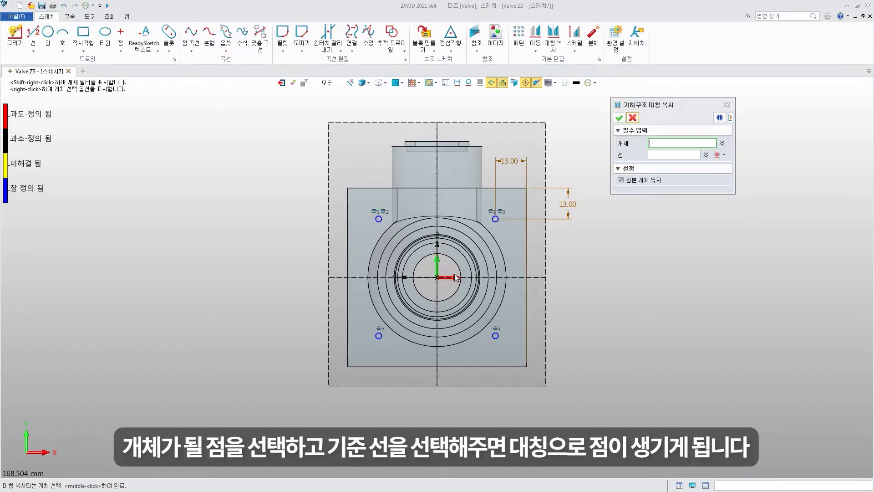
{"action": "left_click", "coordinate": [620, 118]}
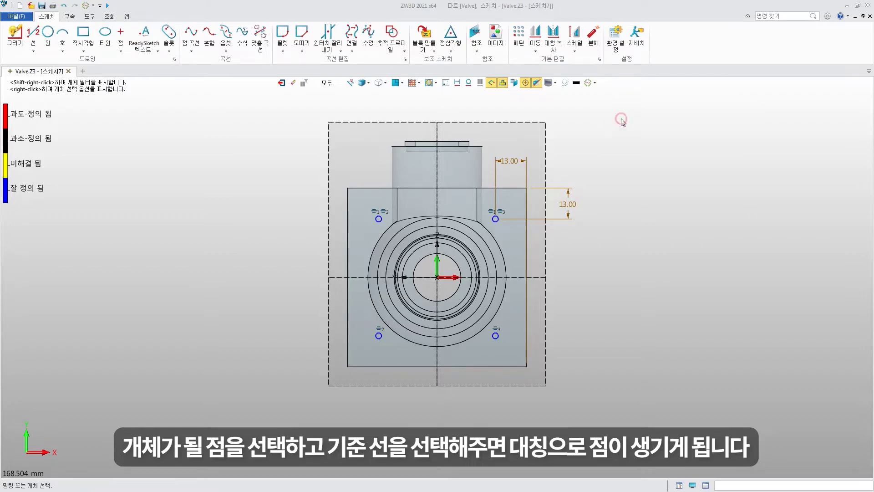
{"action": "left_click", "coordinate": [281, 83]}
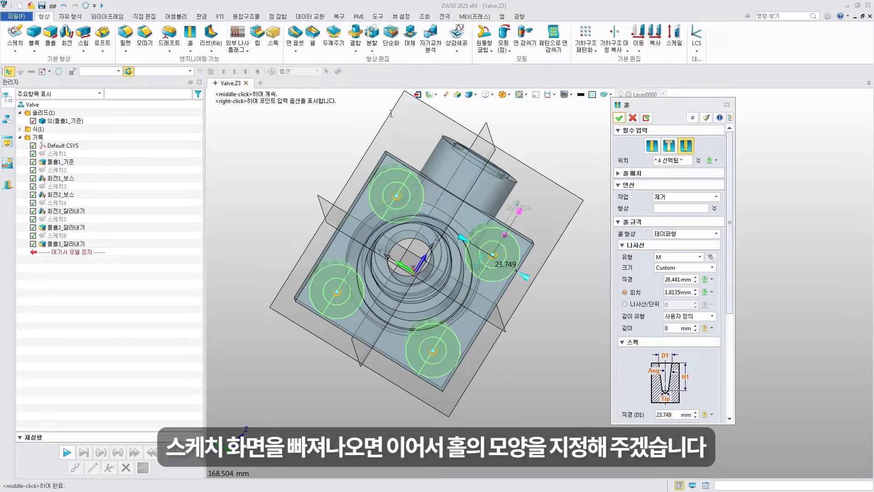
- Cut simple M10 x 1.25 holes into the valve body at the four flange points
{"action": "left_click", "coordinate": [690, 208]}
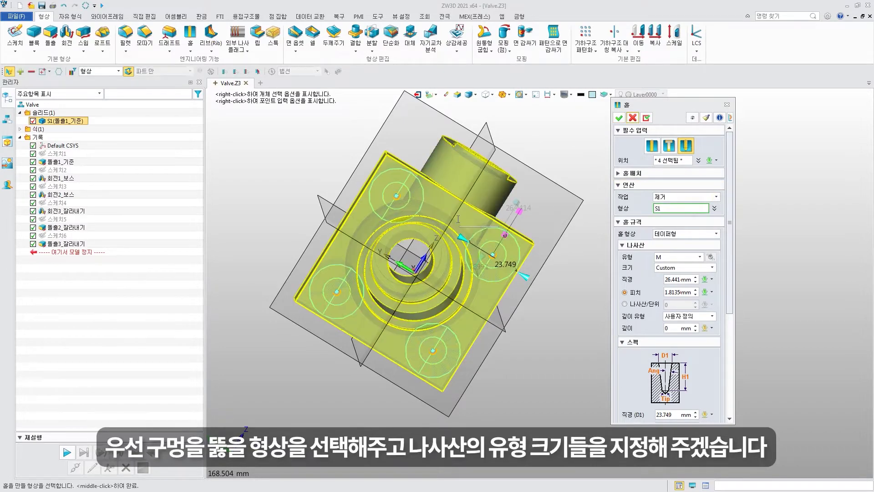
{"action": "left_click", "coordinate": [458, 217]}
{"action": "left_click", "coordinate": [686, 234]}
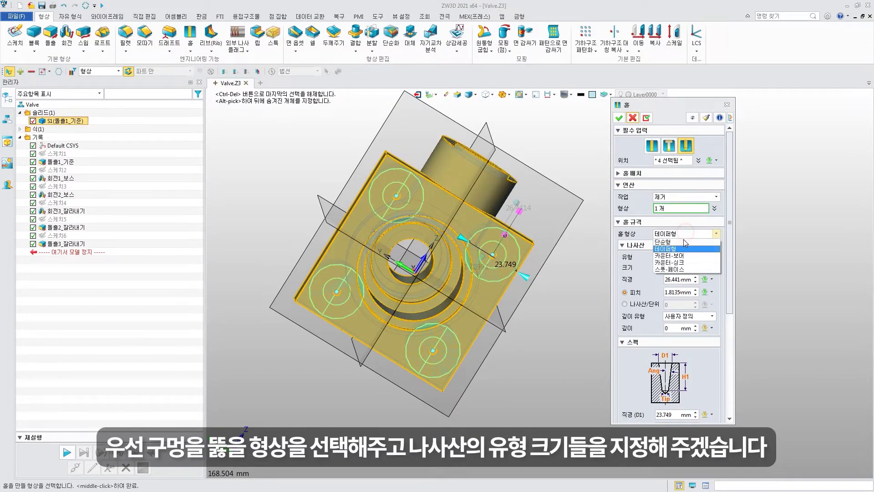
{"action": "left_click", "coordinate": [682, 243]}
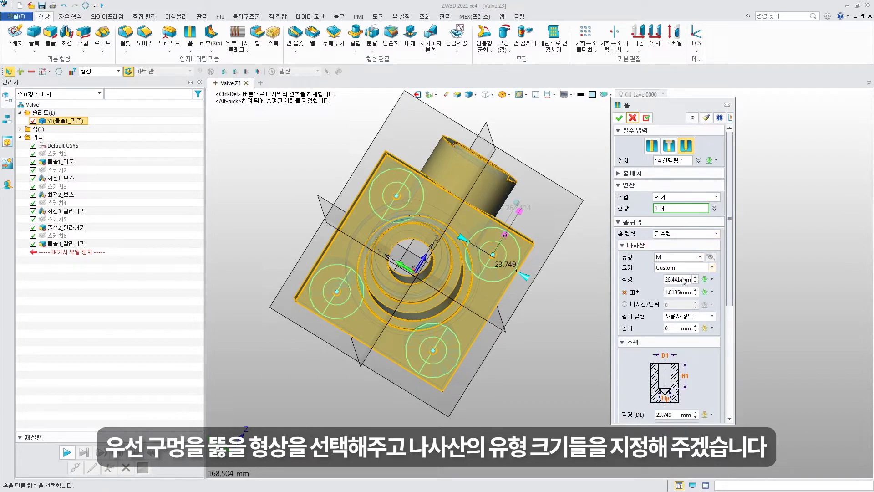
{"action": "left_click", "coordinate": [683, 268]}
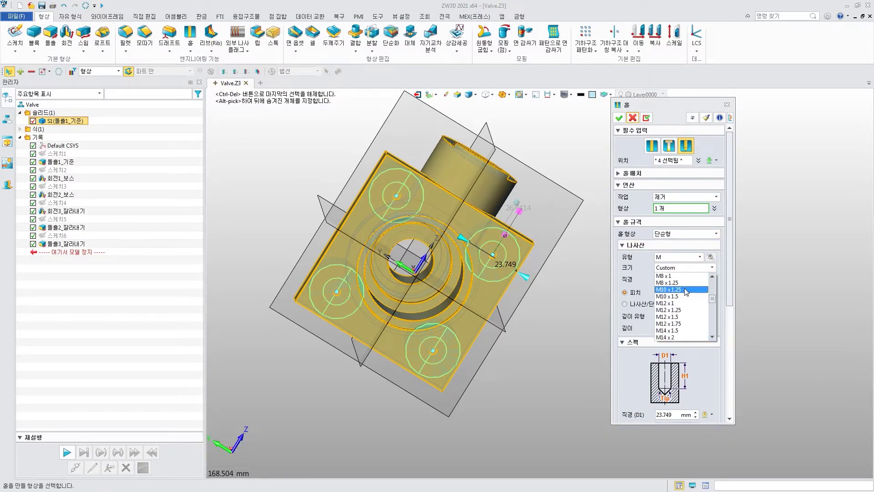
{"action": "left_click", "coordinate": [683, 303]}
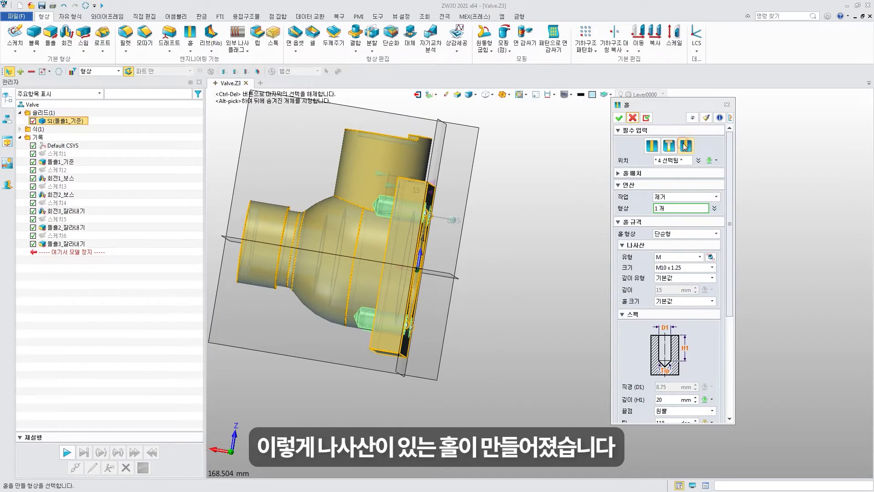
{"action": "left_click", "coordinate": [619, 118]}
{"action": "middle_click_drag", "start_coordinate": [319, 228], "coordinate": [345, 282]}
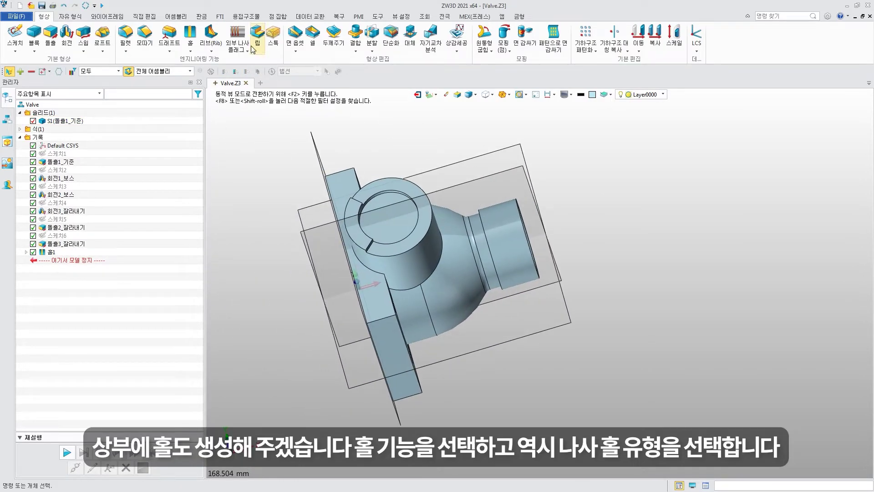
- Add a tapered ISO7-1 RC 3/4-14 RC hole, 12 mm deep, at the top cylinder centre
{"action": "left_click", "coordinate": [189, 33]}
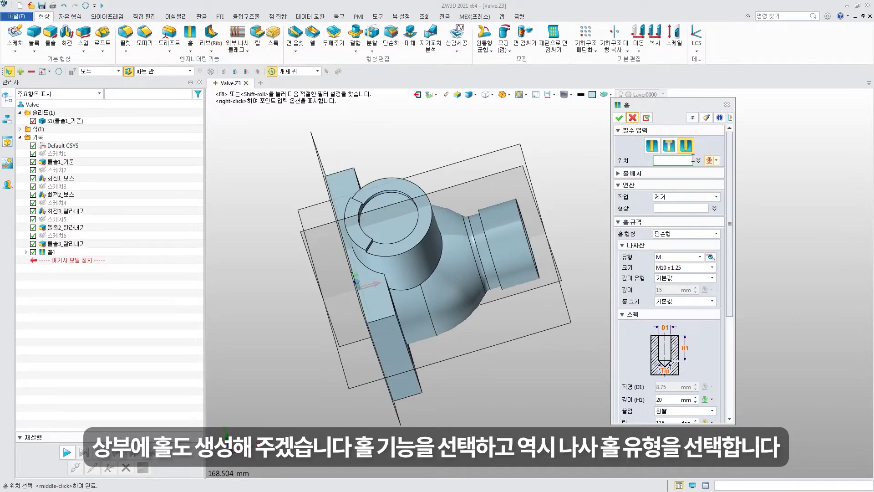
{"action": "left_click", "coordinate": [392, 218]}
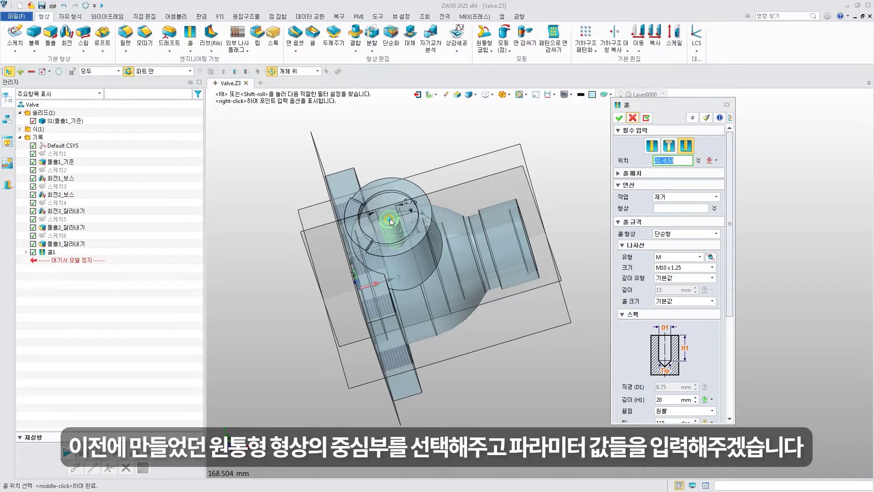
{"action": "left_click", "coordinate": [390, 222]}
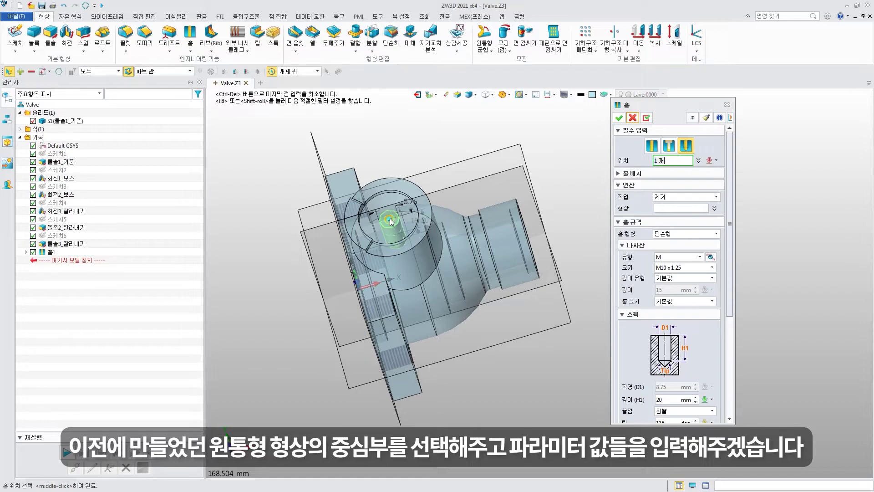
{"action": "left_click", "coordinate": [677, 234]}
{"action": "left_click", "coordinate": [677, 261]}
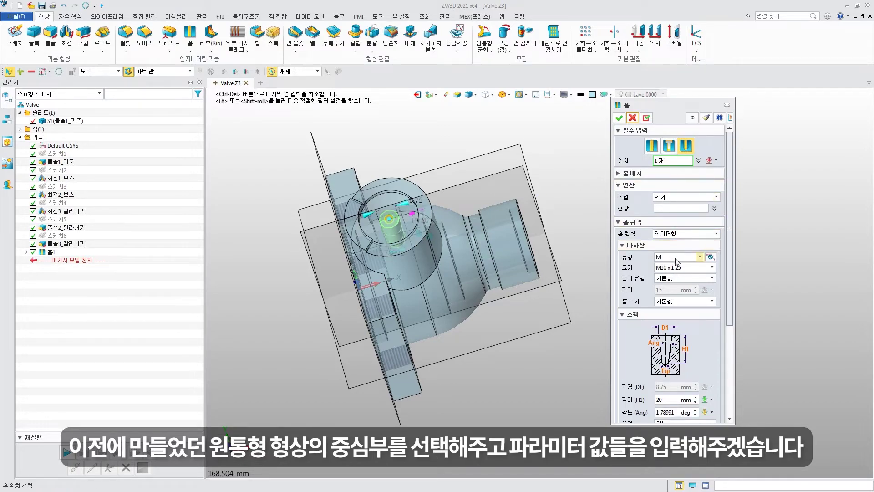
{"action": "left_click", "coordinate": [677, 258]}
{"action": "left_click", "coordinate": [673, 293]}
{"action": "left_click", "coordinate": [683, 268]}
{"action": "left_click", "coordinate": [673, 296]}
{"action": "left_click", "coordinate": [683, 278]}
{"action": "left_click", "coordinate": [672, 334]}
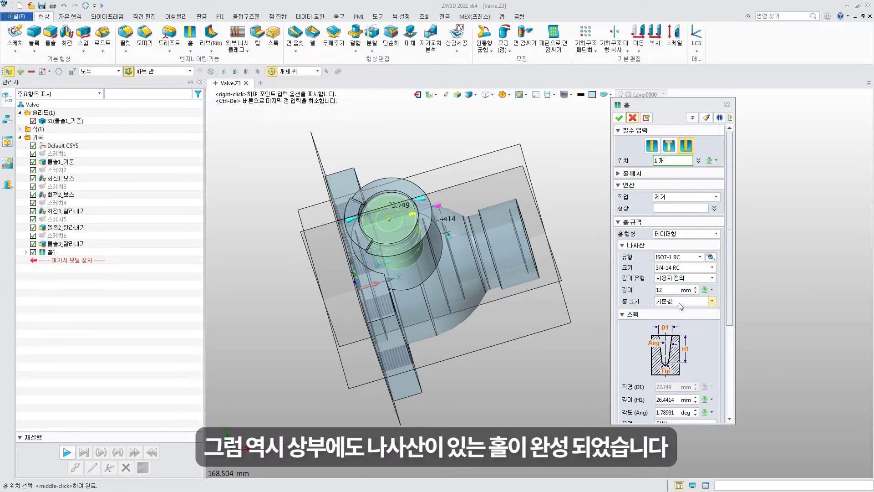
{"action": "left_click", "coordinate": [619, 119]}
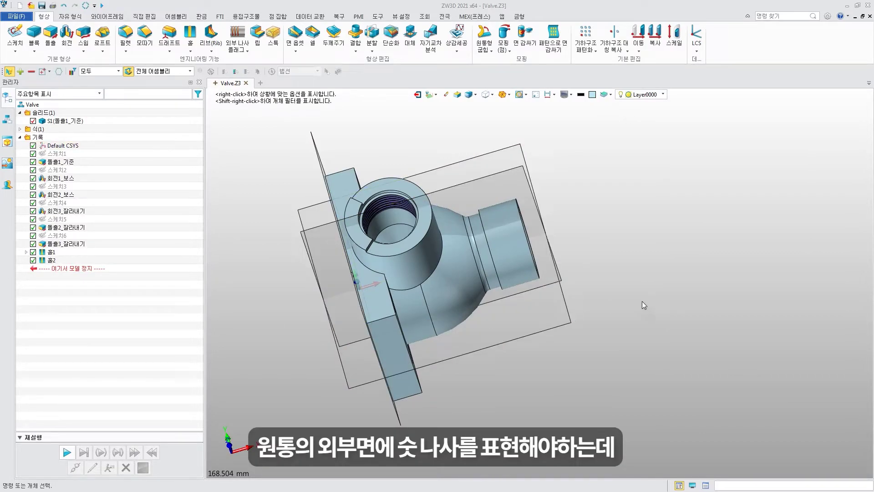
- Thread the pipe end's outer face: custom 36 mm, pitch 1, length 15, setback 0.5
{"action": "left_click", "coordinate": [239, 33]}
{"action": "left_click", "coordinate": [514, 233]}
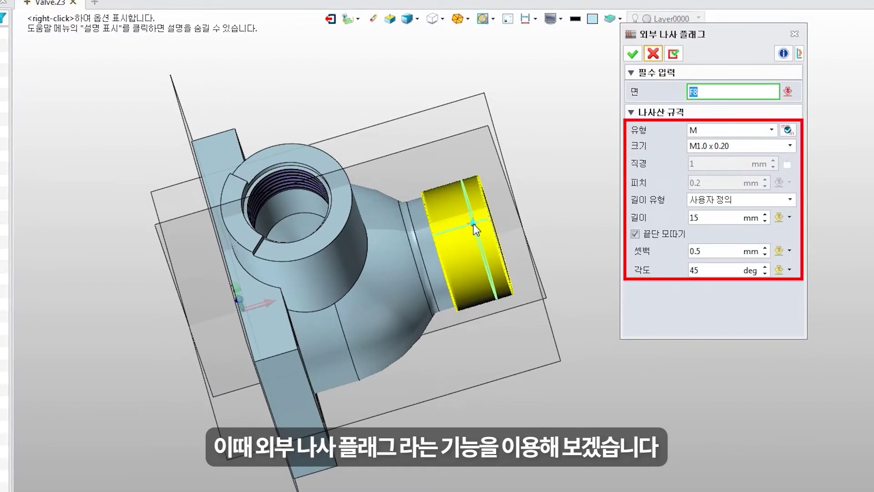
{"action": "left_click", "coordinate": [473, 225]}
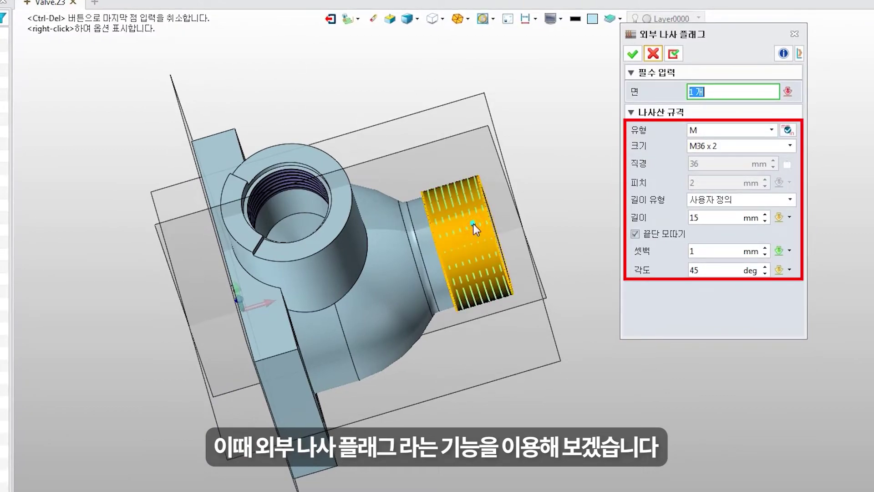
{"action": "left_click", "coordinate": [727, 147]}
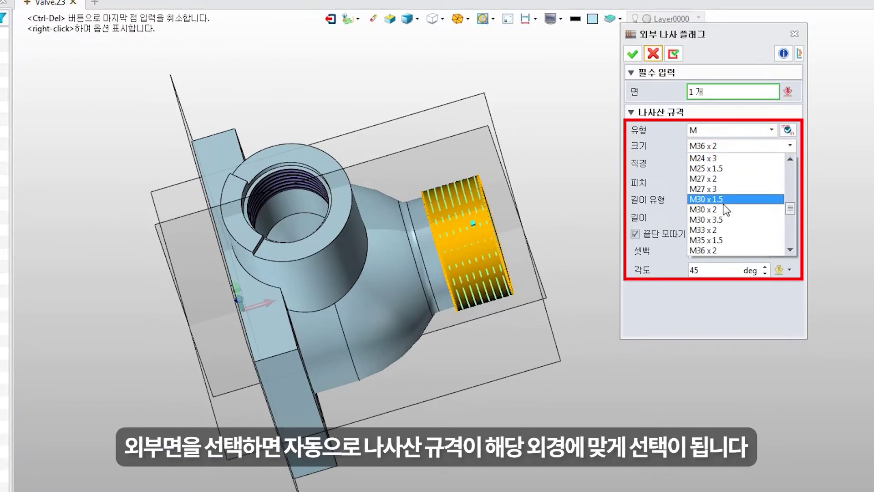
{"action": "scroll", "coordinate": [737, 205], "scroll_direction": "down", "scroll_amount": 10}
{"action": "left_click", "coordinate": [737, 250]}
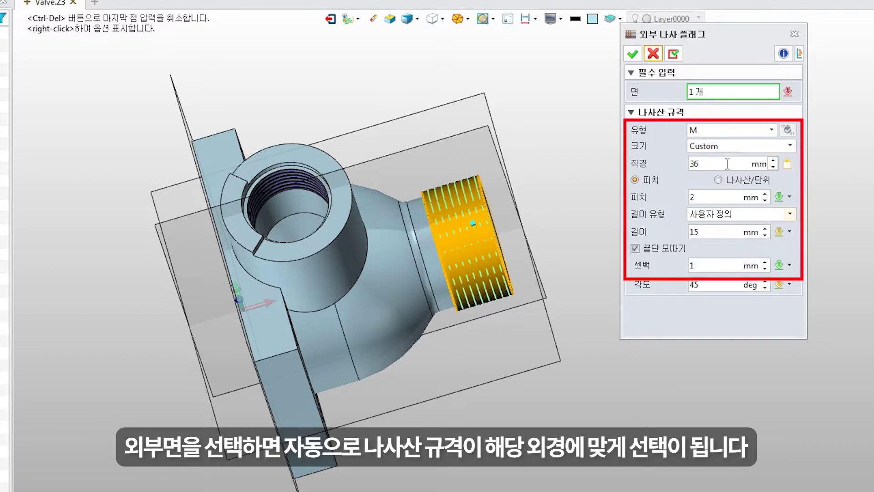
{"action": "double_click", "coordinate": [704, 198]}
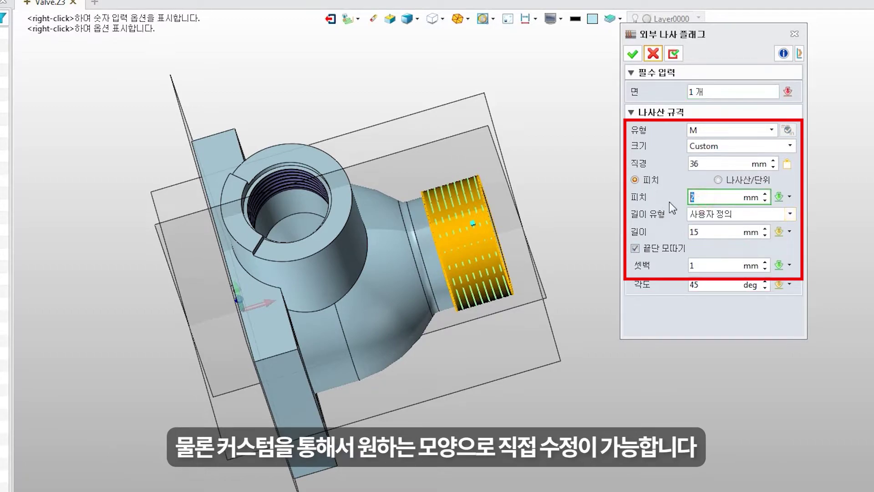
{"action": "double_click", "coordinate": [709, 233]}
{"action": "double_click", "coordinate": [714, 265]}
{"action": "type", "text": "0.5"}
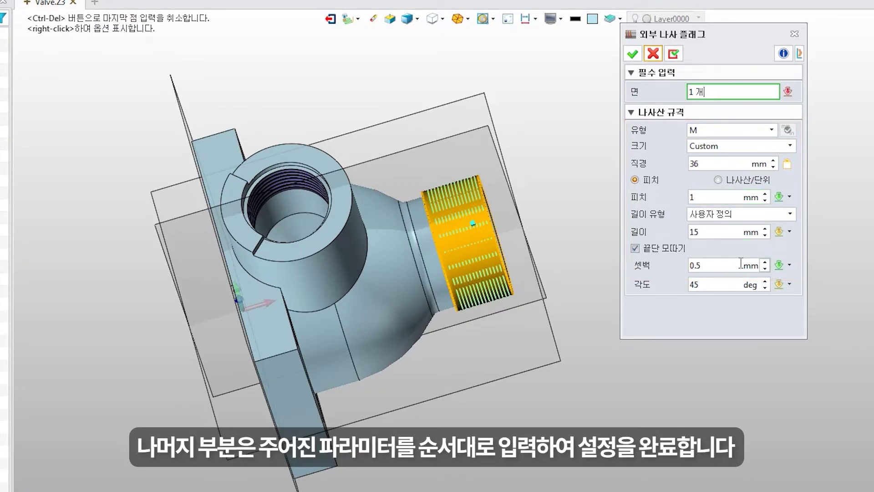
{"action": "left_click", "coordinate": [632, 53]}
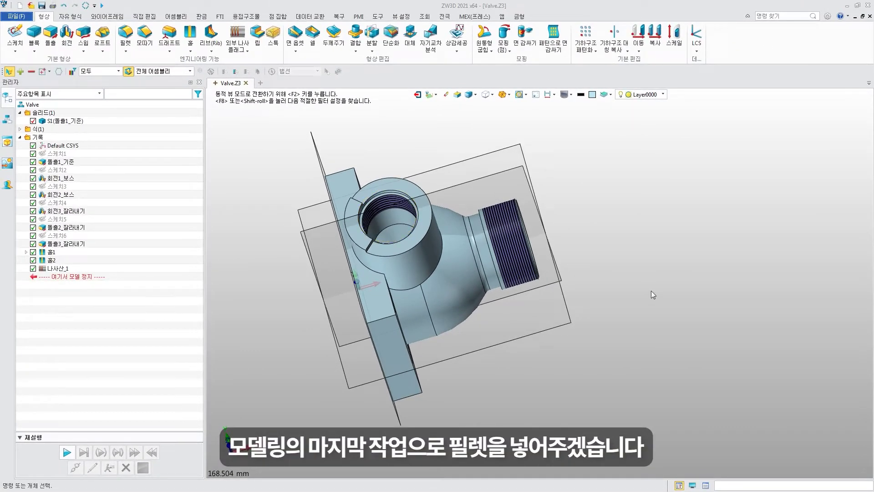
- Round the four square-flange corner edges with 10 mm fillets
{"action": "left_click", "coordinate": [127, 32]}
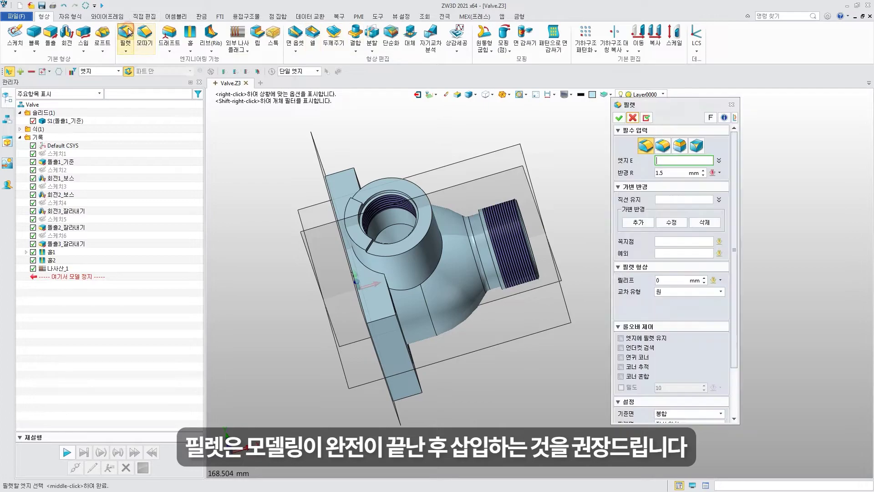
{"action": "left_click", "coordinate": [381, 318]}
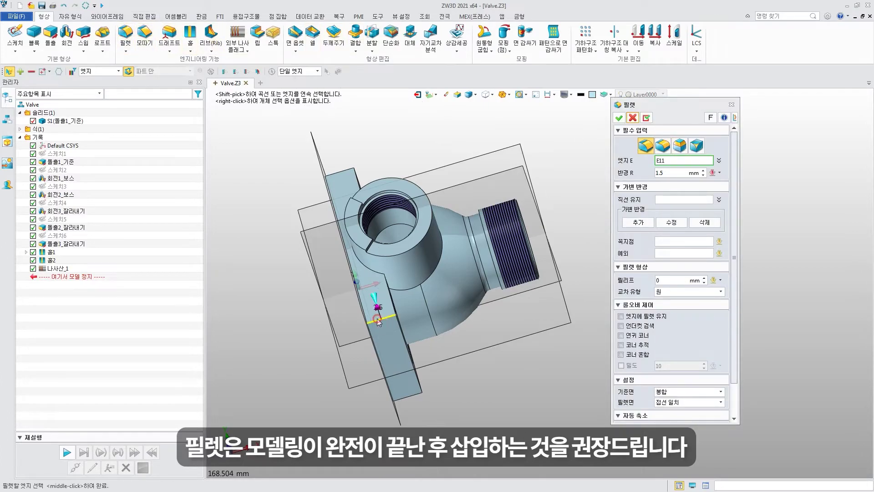
{"action": "left_click", "coordinate": [340, 172]}
{"action": "middle_click_drag", "start_coordinate": [346, 323], "coordinate": [374, 196]}
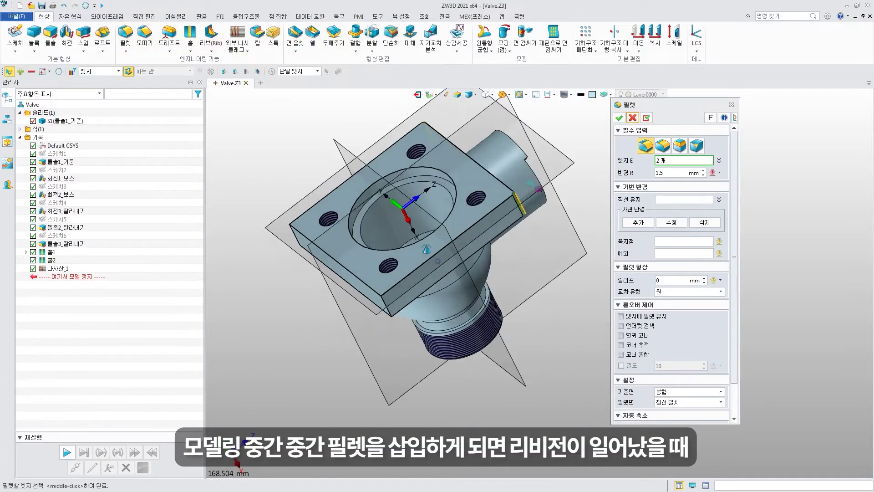
{"action": "left_click", "coordinate": [373, 195]}
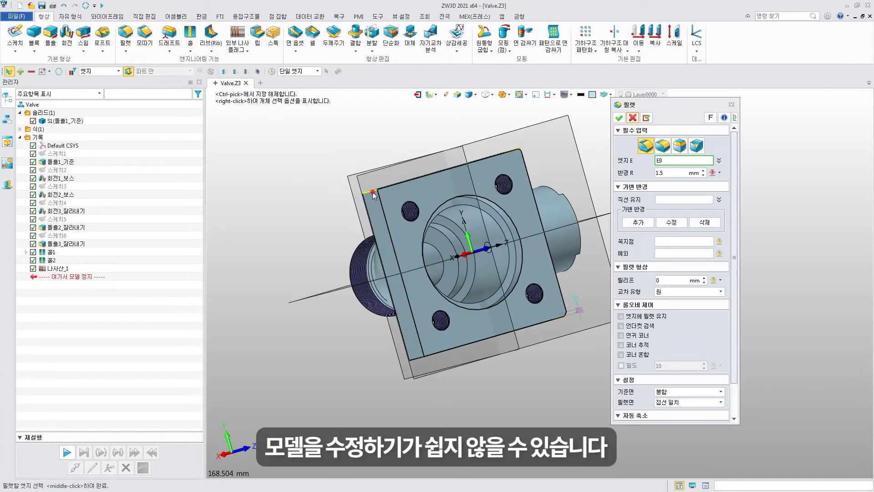
{"action": "left_click", "coordinate": [416, 358]}
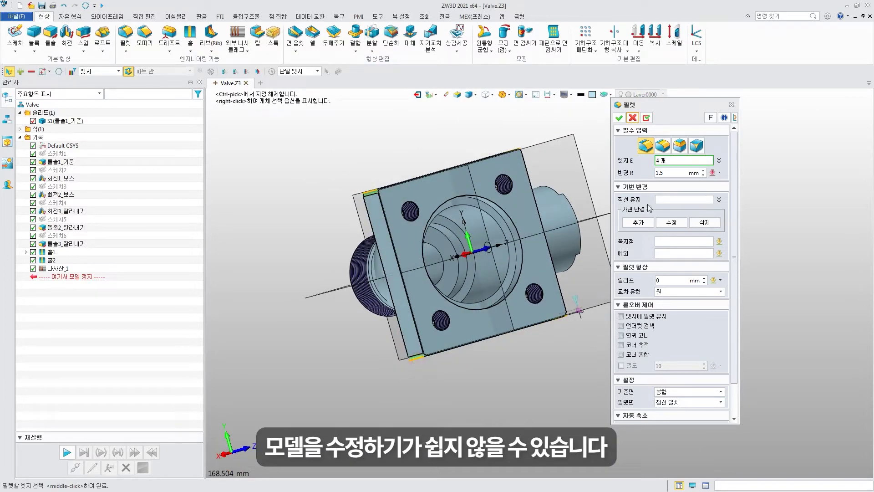
{"action": "middle_click", "coordinate": [669, 174]}
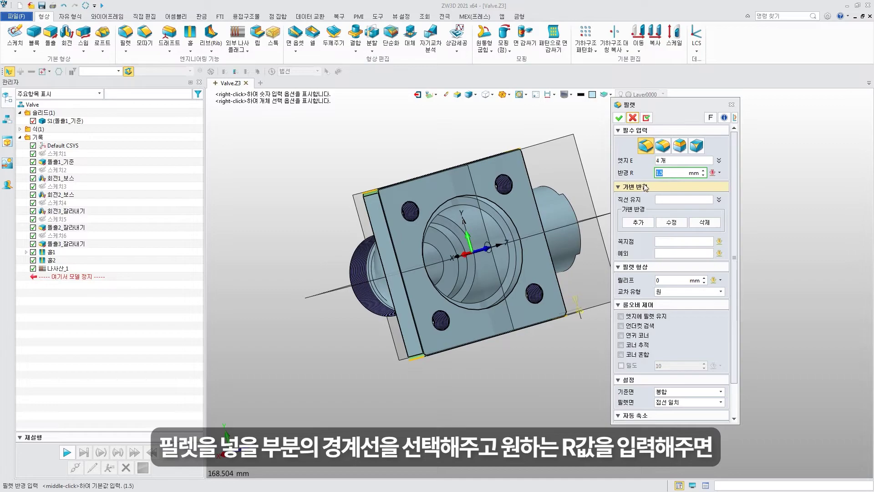
{"action": "type", "text": "10"}
{"action": "key", "text": "Return"}
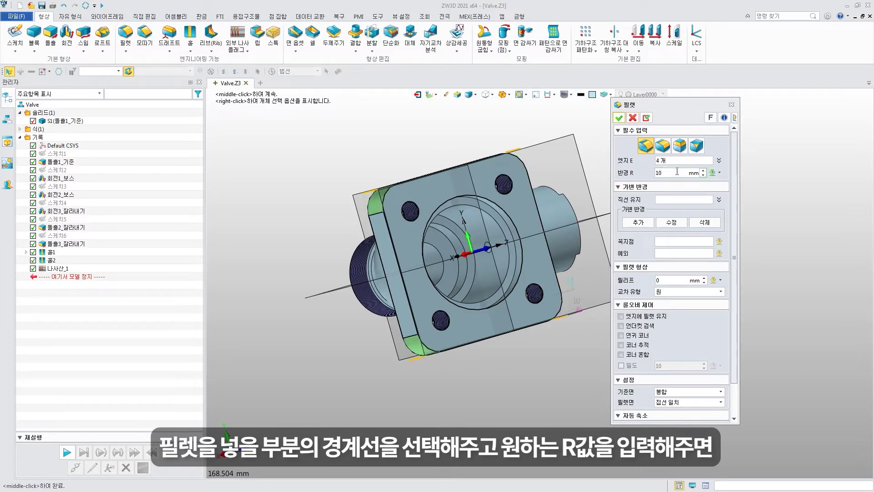
{"action": "left_click", "coordinate": [618, 118]}
{"action": "mouse_move", "coordinate": [455, 205]}
{"action": "right_mouse_down"}
{"action": "mouse_move", "coordinate": [527, 199]}
{"action": "mouse_move", "coordinate": [470, 192]}
{"action": "mouse_move", "coordinate": [325, 150]}
{"action": "right_mouse_up"}
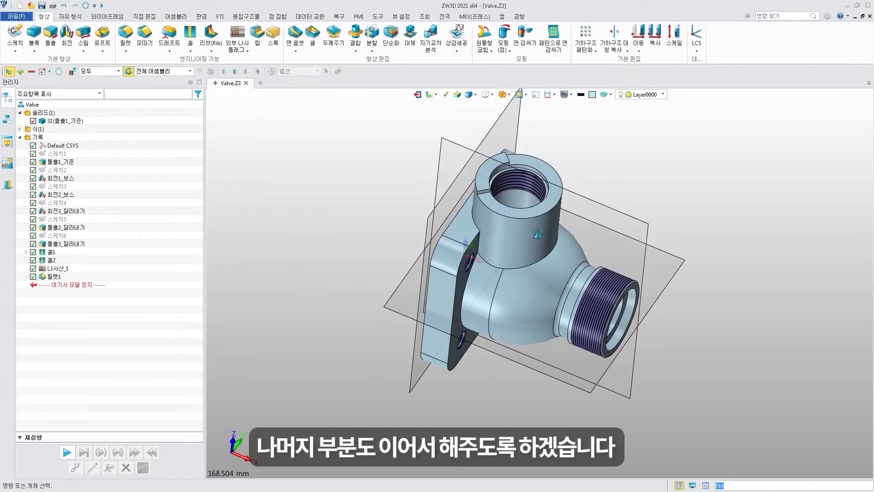
- Add 2 mm fillets to the flange edges and the neck edge
{"action": "left_click", "coordinate": [128, 38]}
{"action": "double_click", "coordinate": [674, 173]}
{"action": "type", "text": "2"}
{"action": "left_click", "coordinate": [477, 234]}
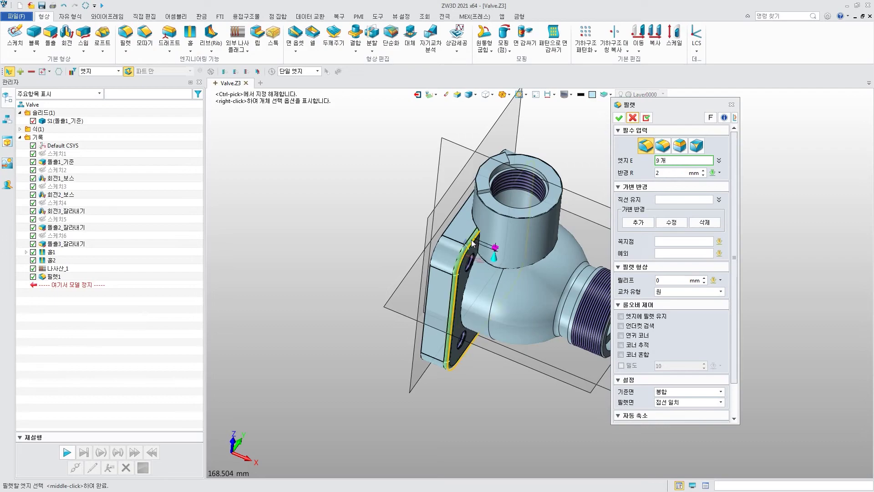
{"action": "right_click_drag", "start_coordinate": [479, 216], "coordinate": [551, 258]}
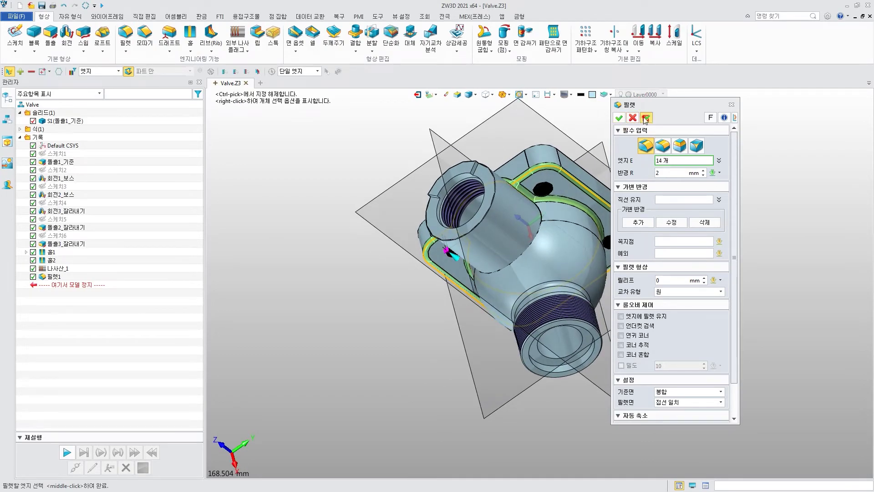
{"action": "middle_click", "coordinate": [550, 258]}
{"action": "left_click", "coordinate": [449, 287]}
{"action": "mouse_move", "coordinate": [448, 286]}
{"action": "right_mouse_down"}
{"action": "mouse_move", "coordinate": [524, 254]}
{"action": "mouse_move", "coordinate": [587, 263]}
{"action": "right_mouse_up"}
{"action": "middle_click", "coordinate": [523, 255]}
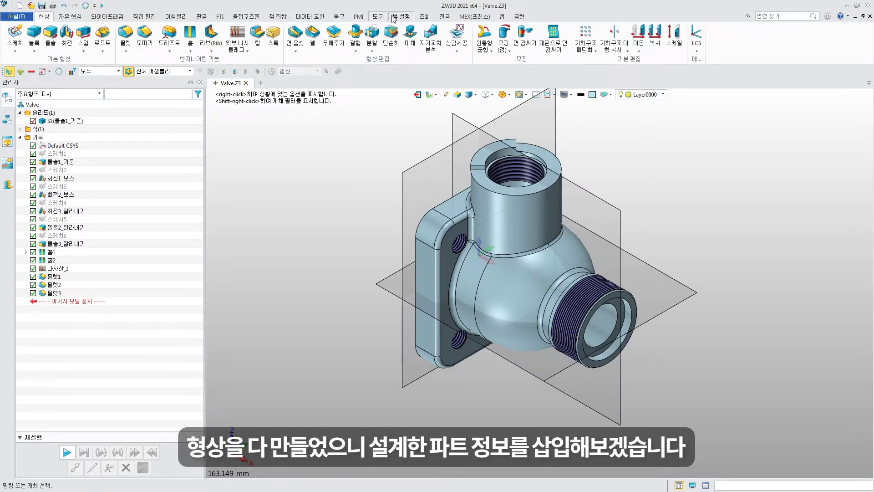
- In Part Properties, enter name Valve Body, quantity 1 and the designer's name
{"action": "left_click", "coordinate": [378, 16]}
{"action": "left_click", "coordinate": [200, 35]}
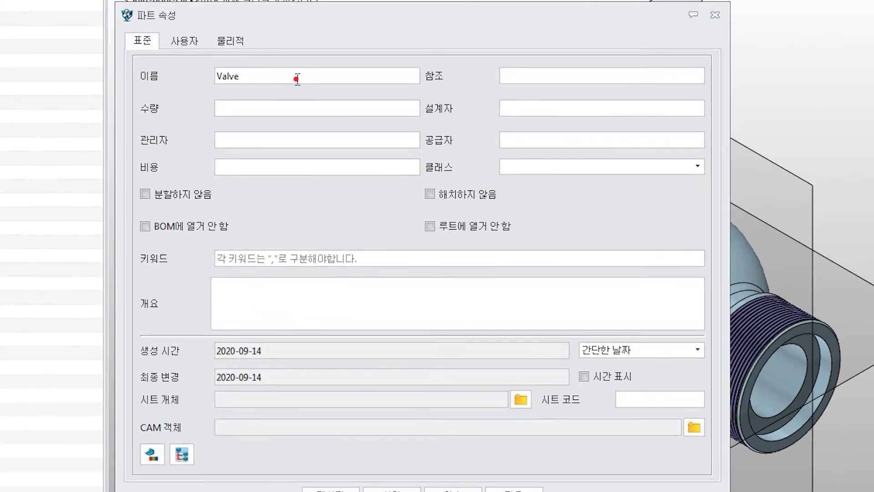
{"action": "type", "text": " Body"}
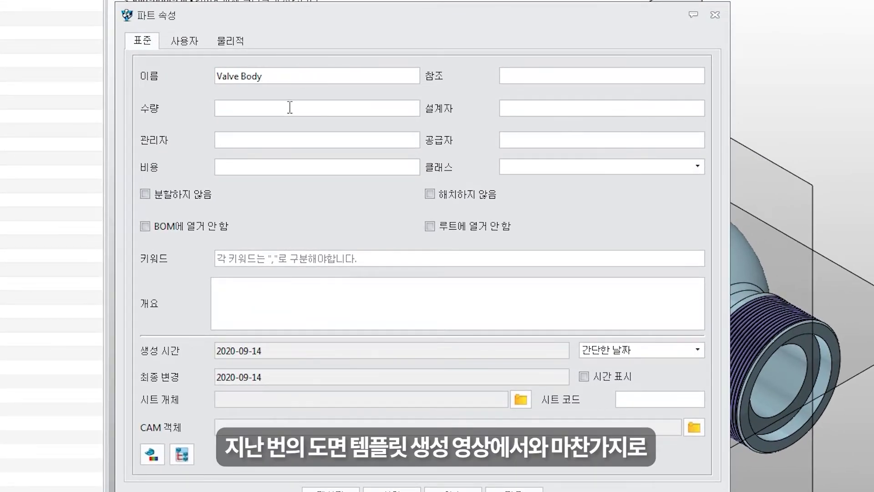
{"action": "left_click", "coordinate": [289, 107]}
{"action": "type", "text": "1"}
{"action": "left_click", "coordinate": [628, 113]}
{"action": "type", "text": "ack"}
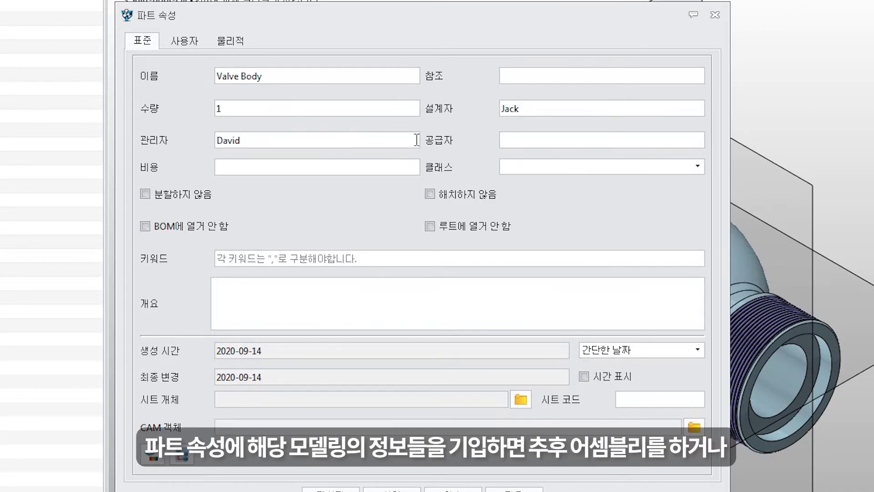
{"action": "type", "text": "xxxx"}
- Fill in cost 500, keywords 'Valve, Body' and summary 'Body of the Valve'
{"action": "left_click", "coordinate": [363, 170]}
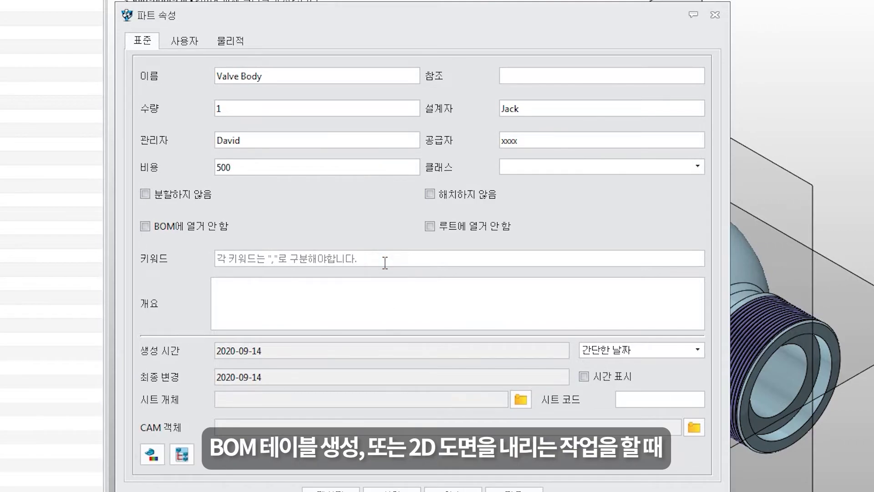
{"action": "type", "text": "Valve, Body"}
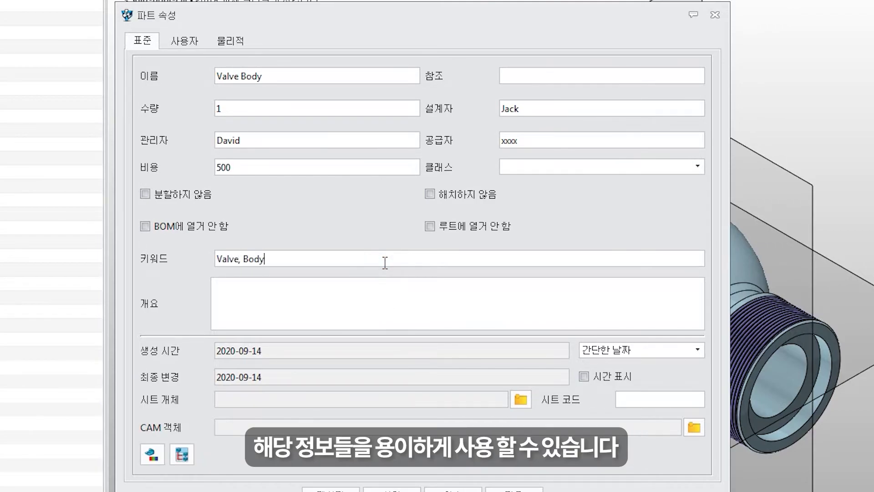
{"action": "left_click", "coordinate": [378, 293]}
{"action": "type", "text": "Body of the Valve"}
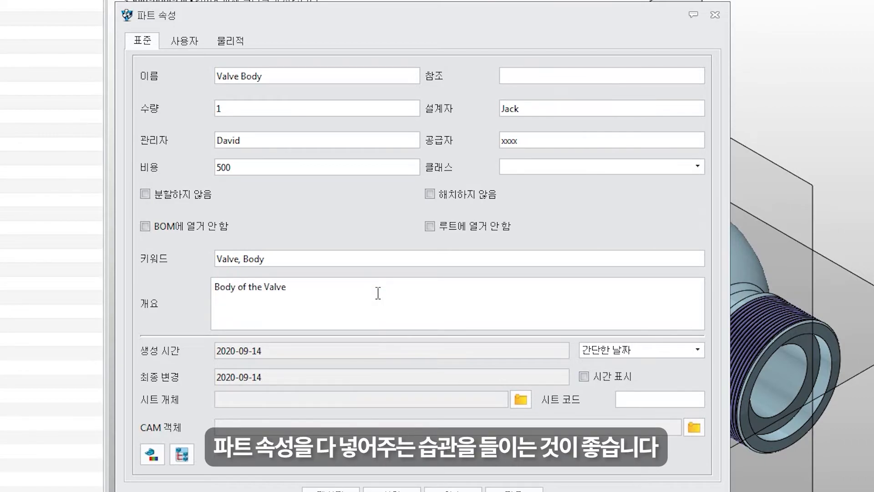
{"action": "type", "text": ", Fabricate Inhouse."}
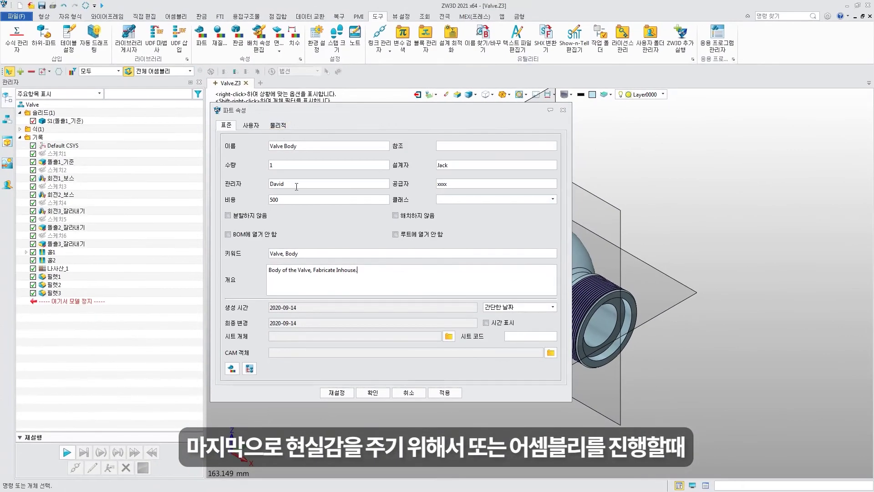
- Save the part properties and give the whole valve body a light-blue face colour (red 147)
{"action": "left_click", "coordinate": [381, 392]}
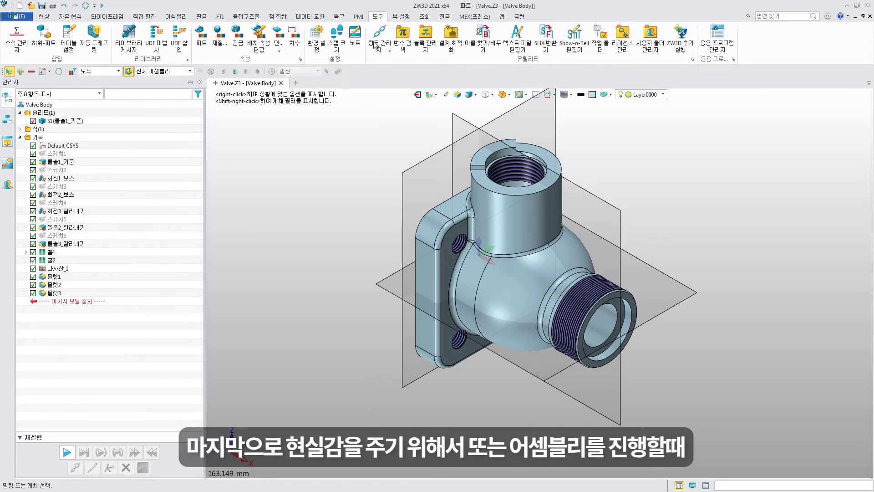
{"action": "left_click", "coordinate": [401, 16]}
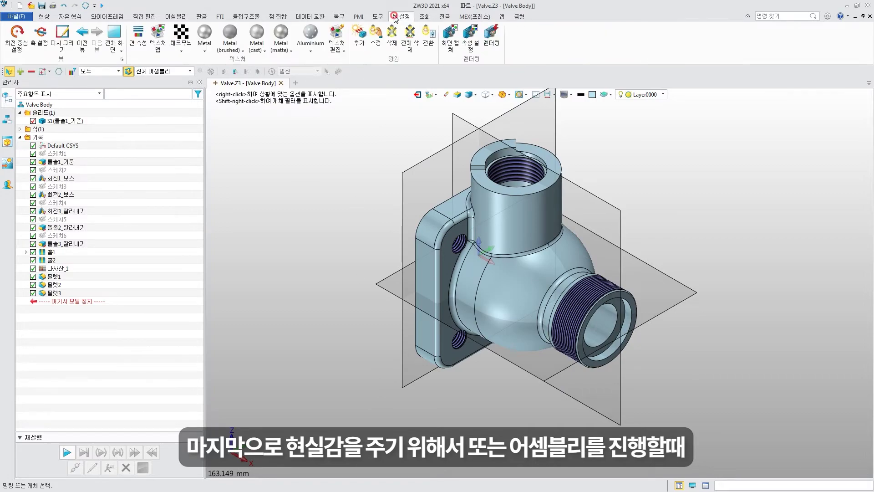
{"action": "left_click", "coordinate": [141, 36]}
{"action": "left_click", "coordinate": [522, 286]}
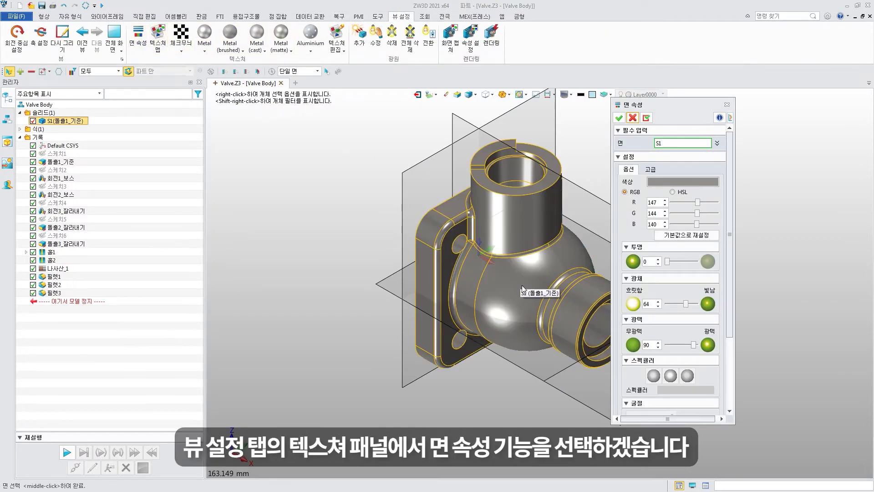
{"action": "left_click_drag", "start_coordinate": [659, 202], "coordinate": [631, 205]}
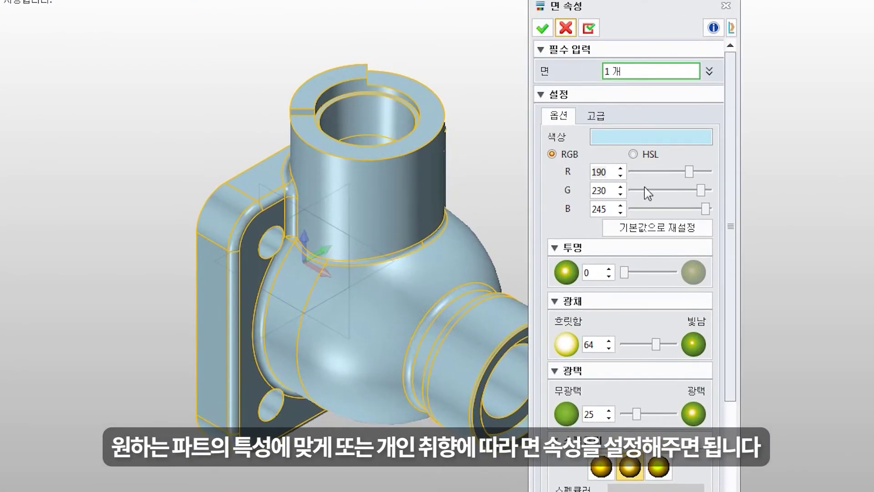
{"action": "left_click_drag", "start_coordinate": [612, 175], "coordinate": [538, 181]}
{"action": "type", "text": "147"}
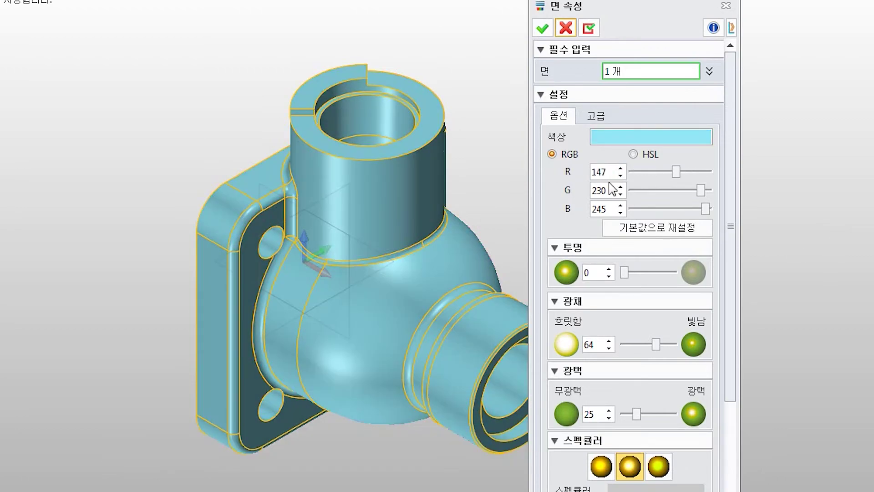
{"action": "type", "text": "140"}
{"action": "mouse_move", "coordinate": [612, 190]}
{"action": "left_mouse_down"}
{"action": "mouse_move", "coordinate": [590, 191]}
{"action": "mouse_move", "coordinate": [587, 209]}
{"action": "left_mouse_up"}
{"action": "type", "text": "1"}
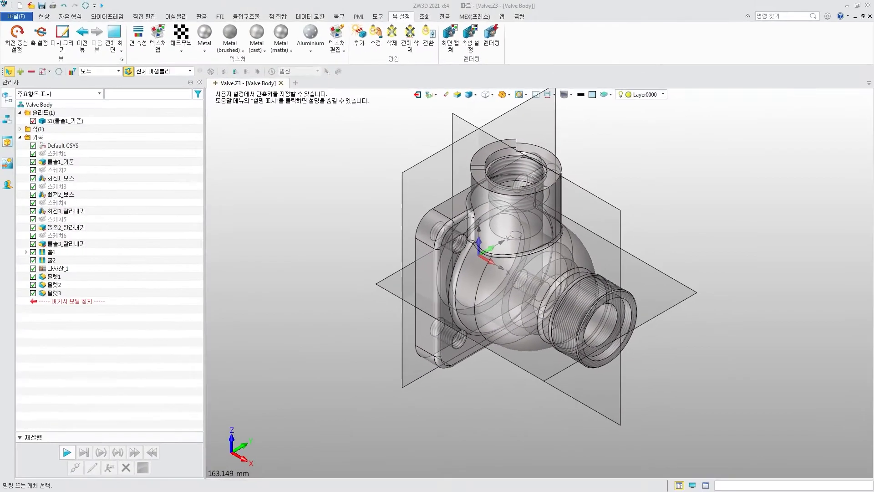
{"action": "left_click", "coordinate": [638, 229]}
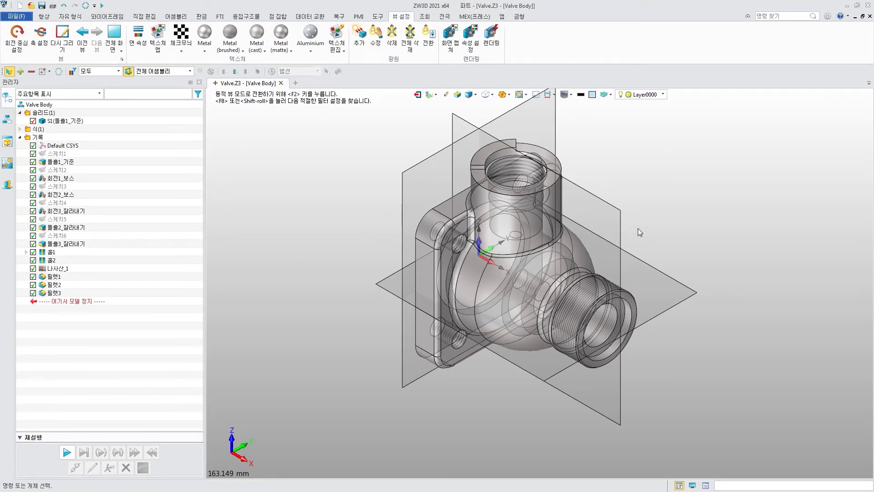